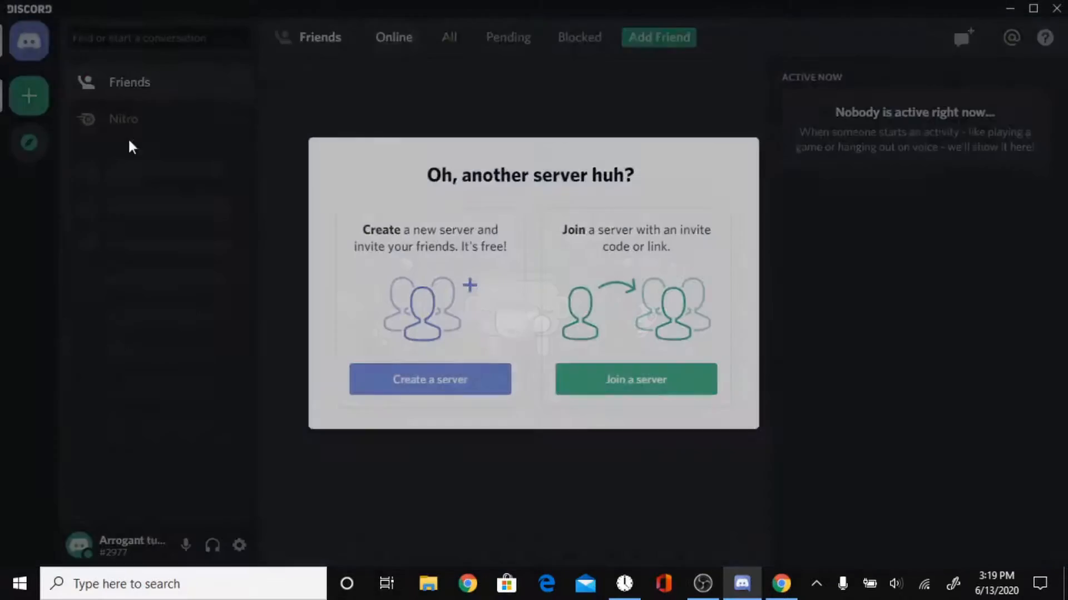
# Create a new server named "Test server" and dismiss the friend invitation
pyautogui.click(443, 384)
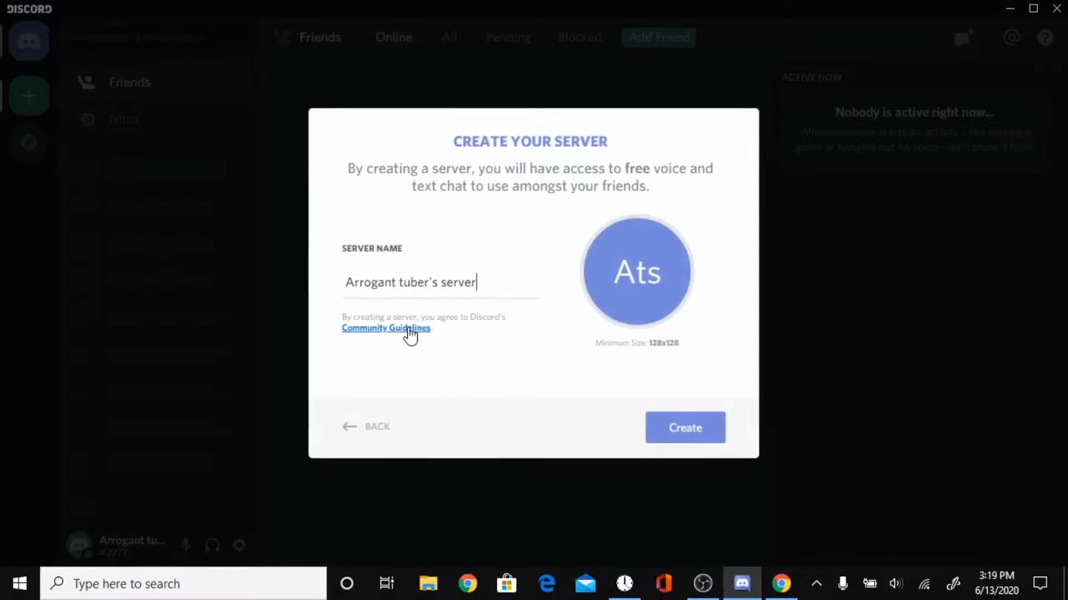
pyautogui.moveTo(493, 281); pyautogui.dragTo(351, 283)
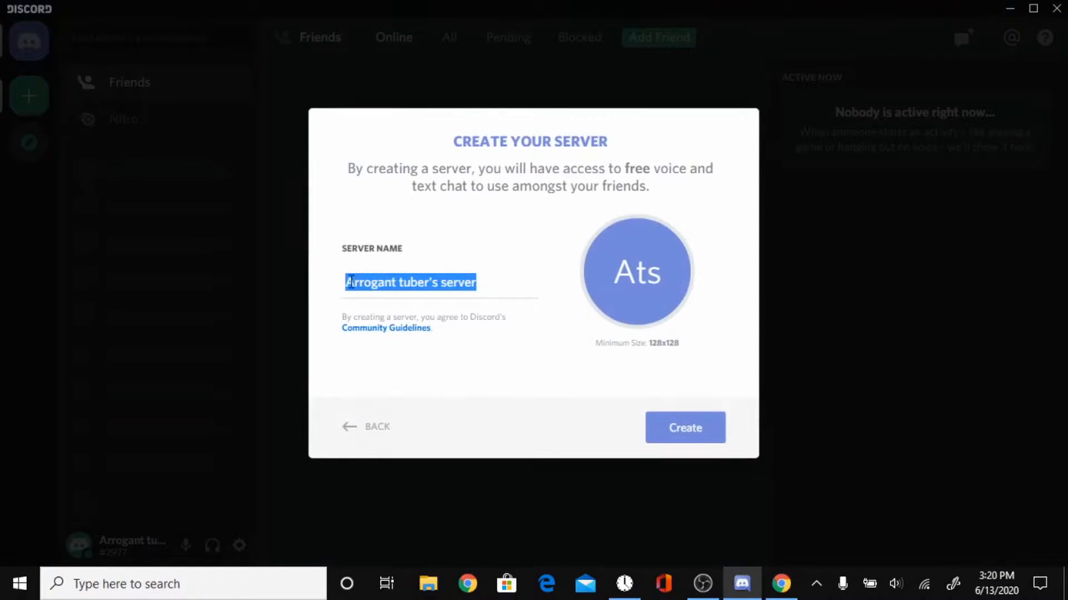
pyautogui.press('BackSpace')
pyautogui.write('Tes')
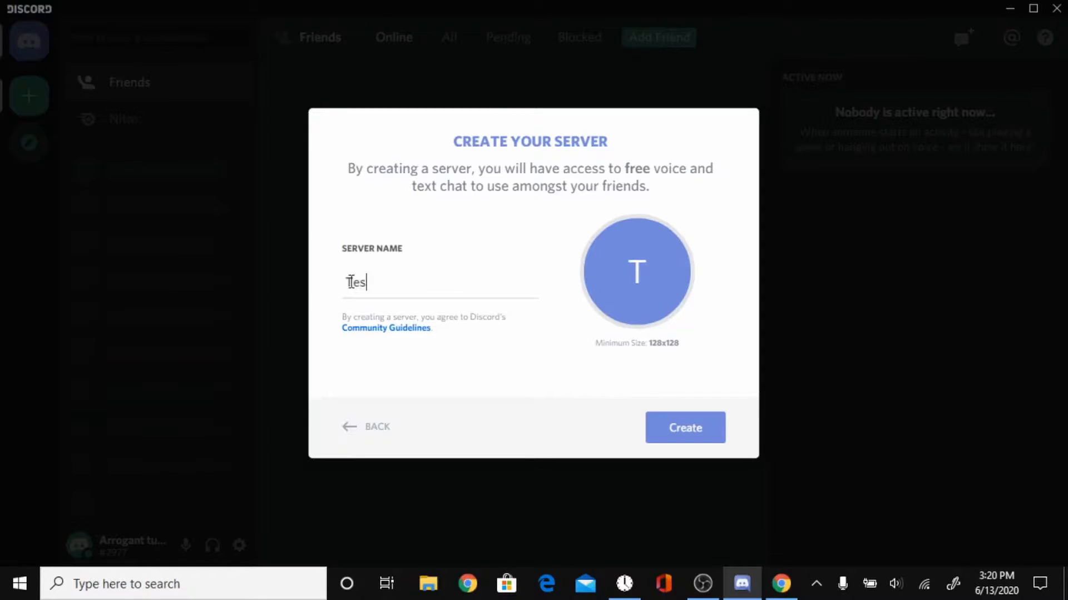
pyautogui.write('t server')
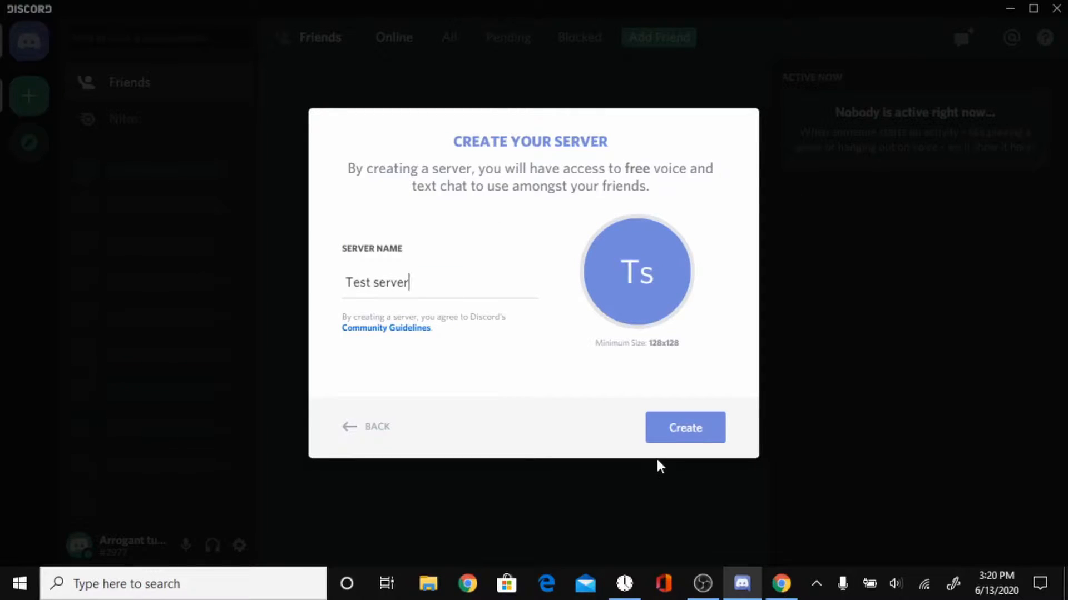
pyautogui.click(674, 428)
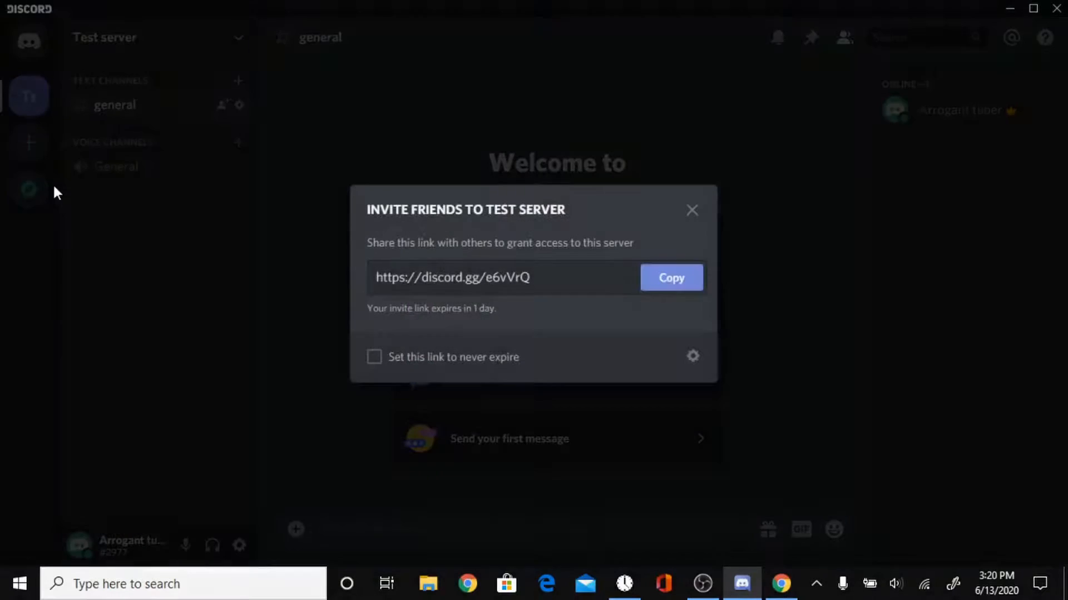
pyautogui.click(692, 210)
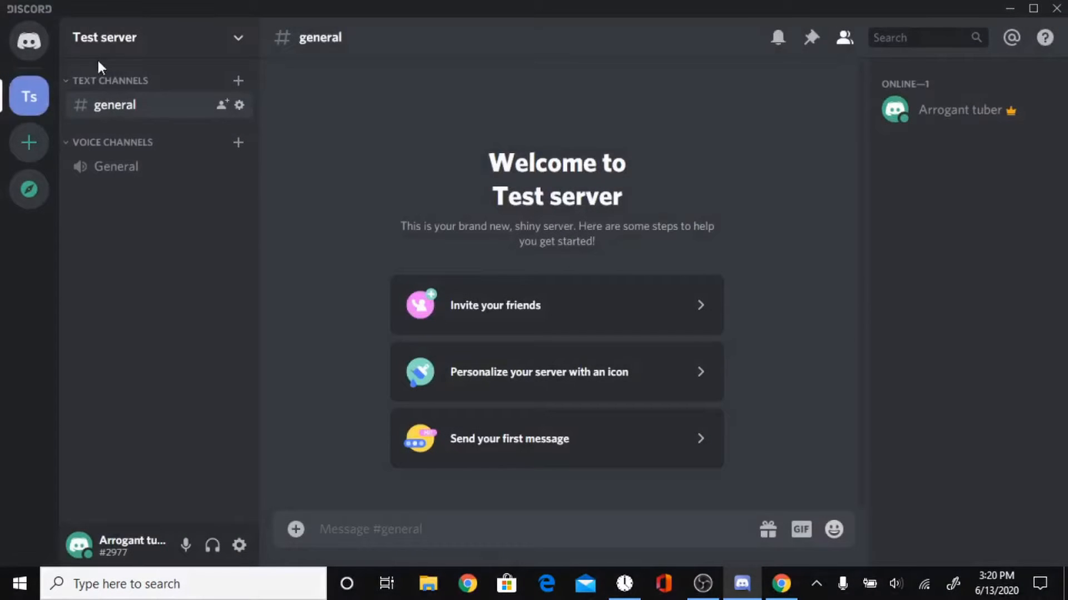
# Create a text channel named "rules" in Test server
pyautogui.rightClick(117, 249)
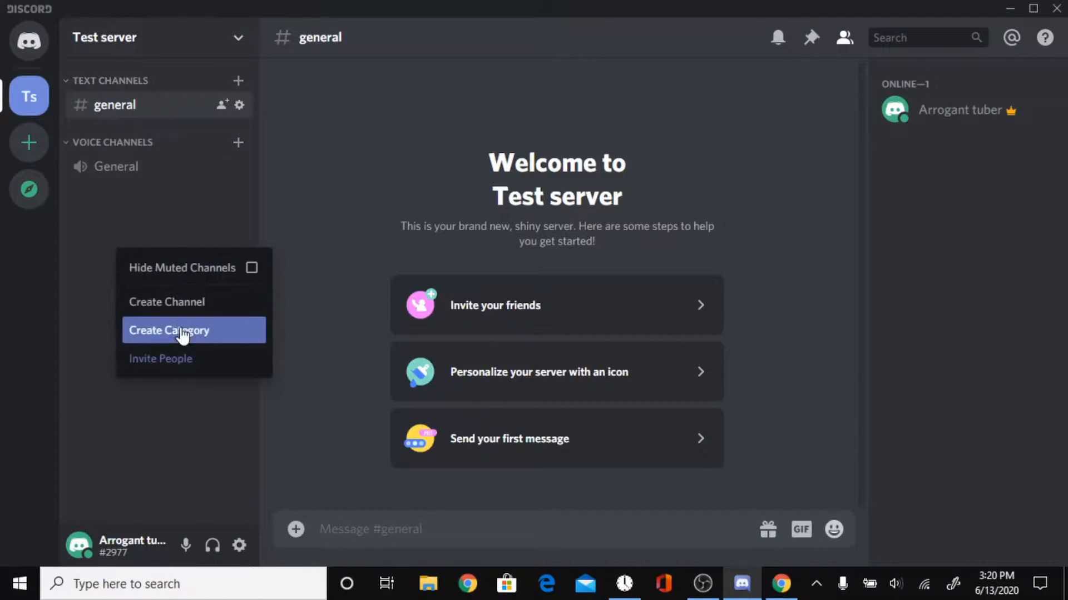
pyautogui.click(186, 306)
pyautogui.write('rules')
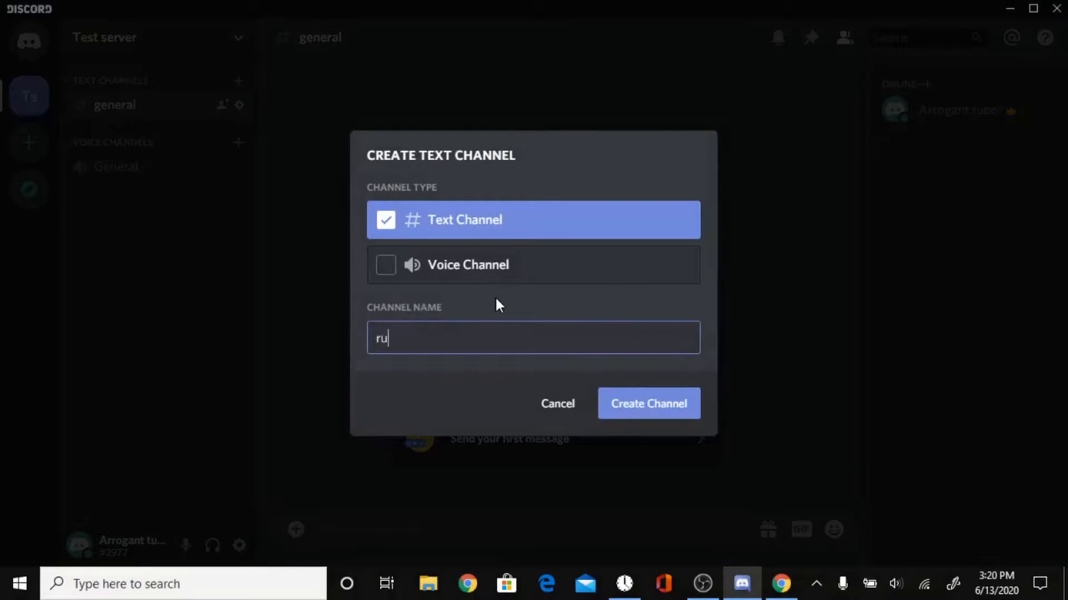
pyautogui.press('Return')
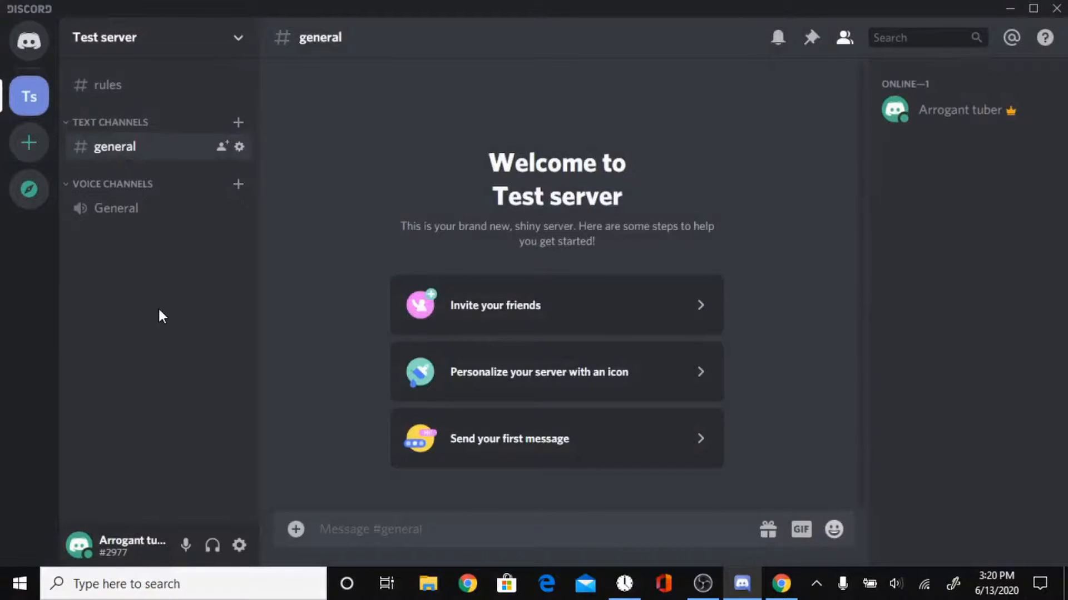
pyautogui.rightClick(160, 309)
pyautogui.click(191, 391)
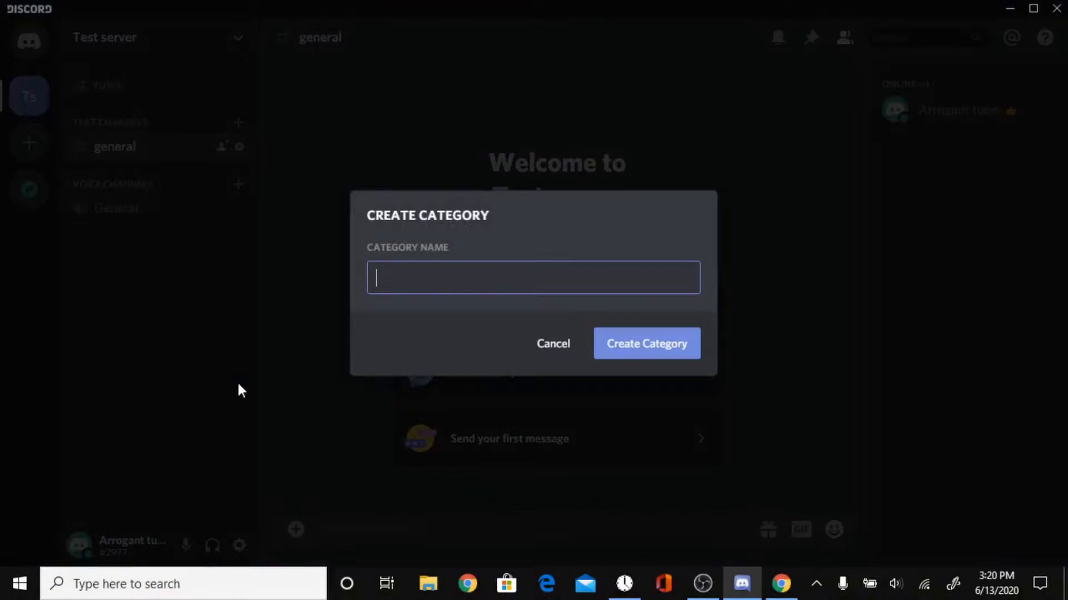
pyautogui.click(545, 353)
# Create a text channel named "verify" outside the existing categories
pyautogui.rightClick(126, 356)
pyautogui.click(179, 415)
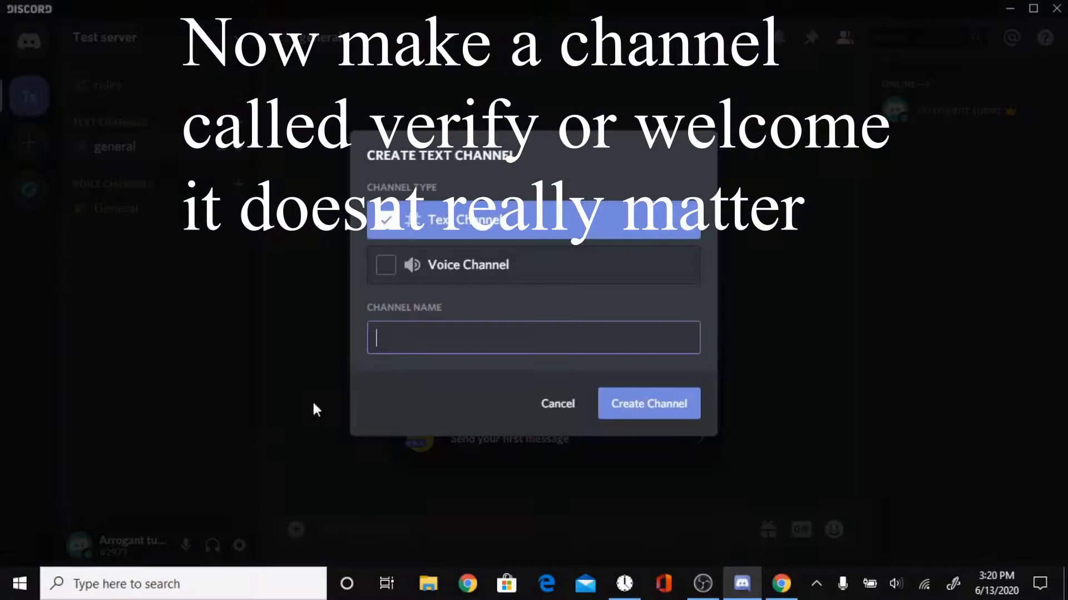
pyautogui.write('verif')
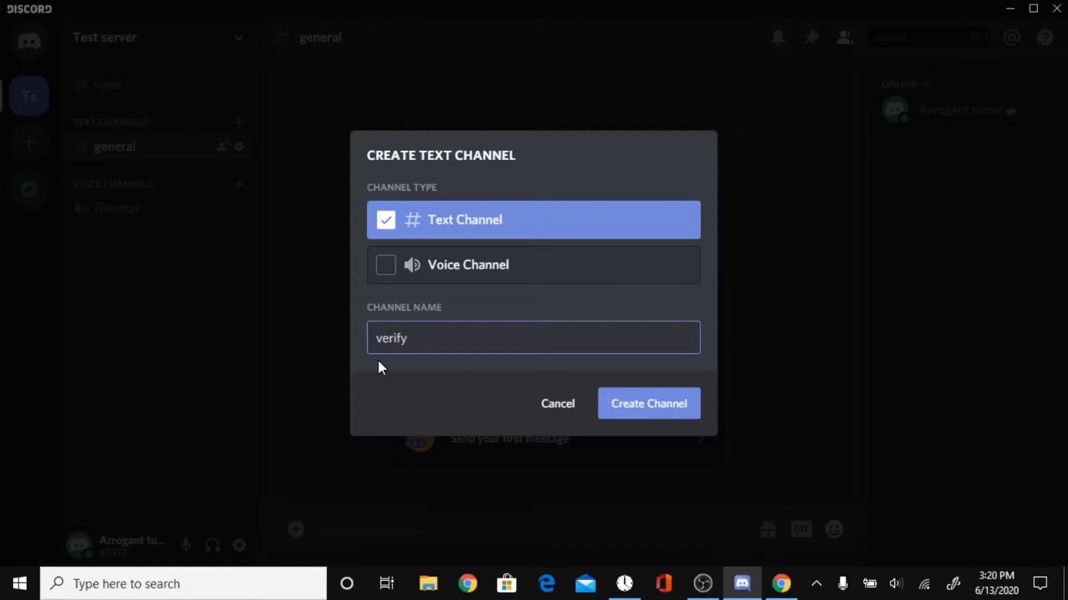
pyautogui.write('y')
pyautogui.press('Return')
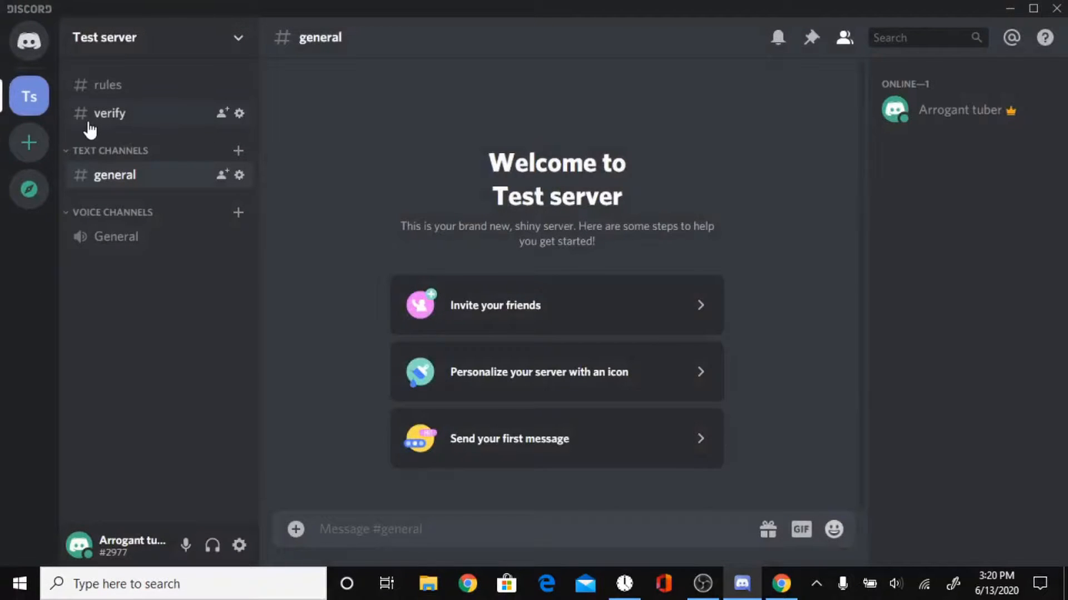
# Move the verify channel above the rules channel, and open the general text channel
pyautogui.click(106, 114)
pyautogui.moveTo(151, 107); pyautogui.dragTo(129, 75)
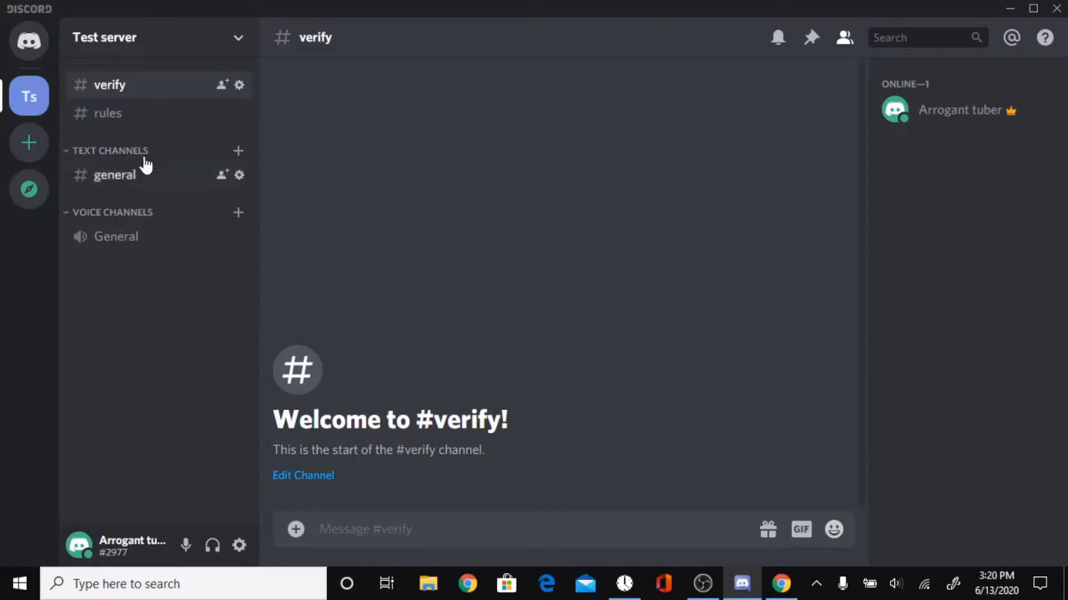
pyautogui.click(140, 177)
pyautogui.click(138, 91)
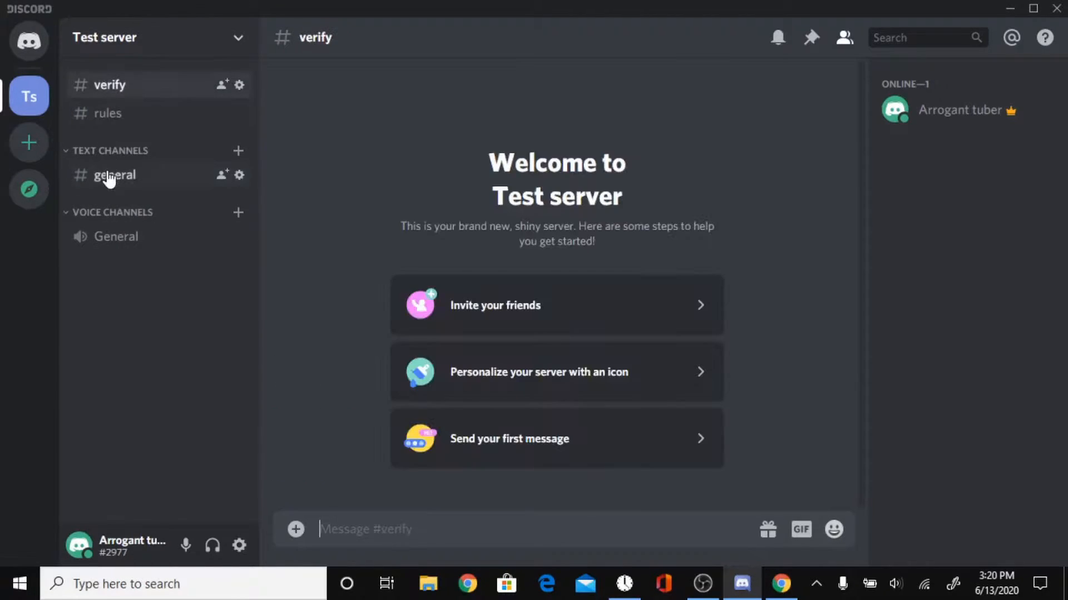
pyautogui.click(105, 174)
# Add a new role in the role settings of Test server
pyautogui.click(185, 50)
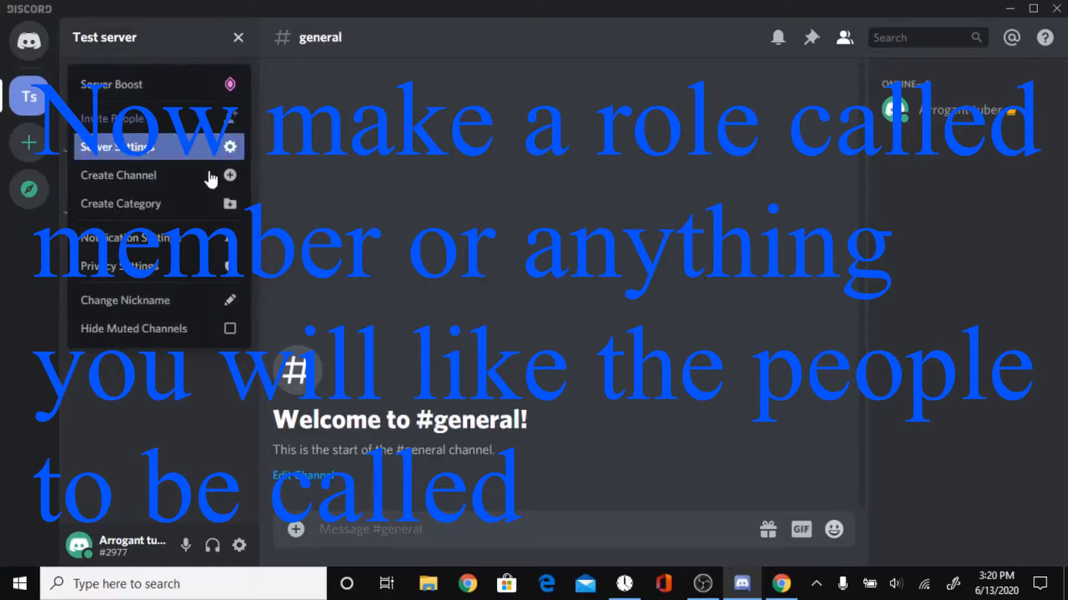
pyautogui.click(148, 147)
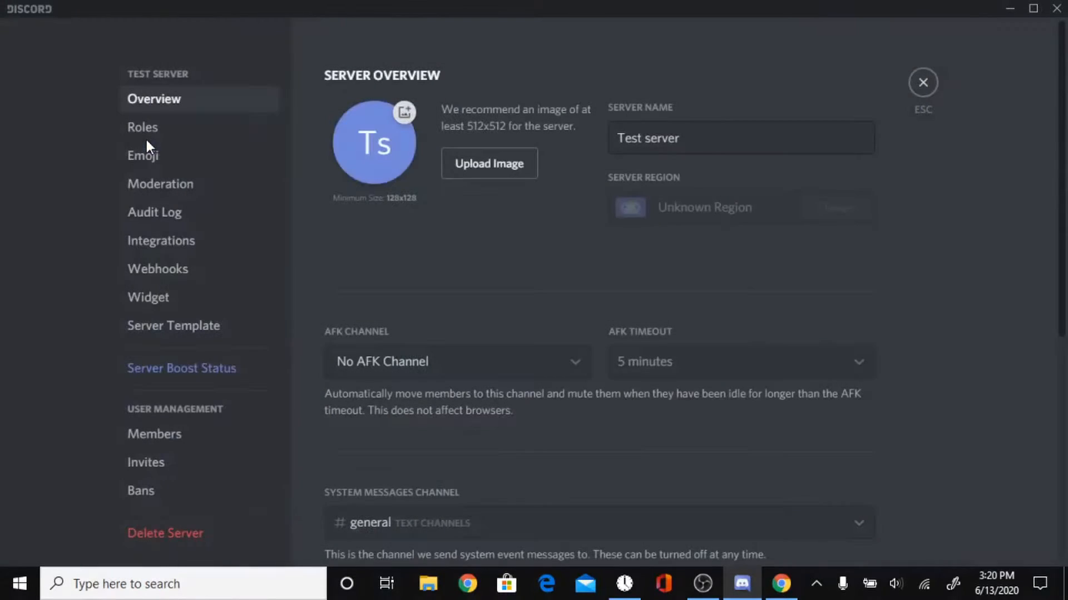
pyautogui.click(199, 137)
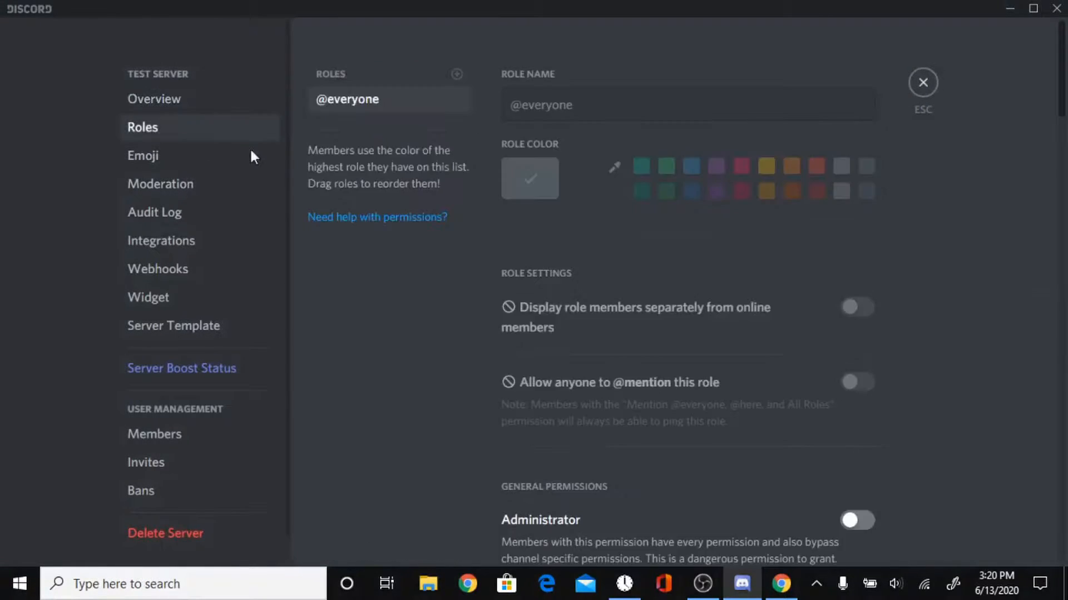
pyautogui.click(457, 74)
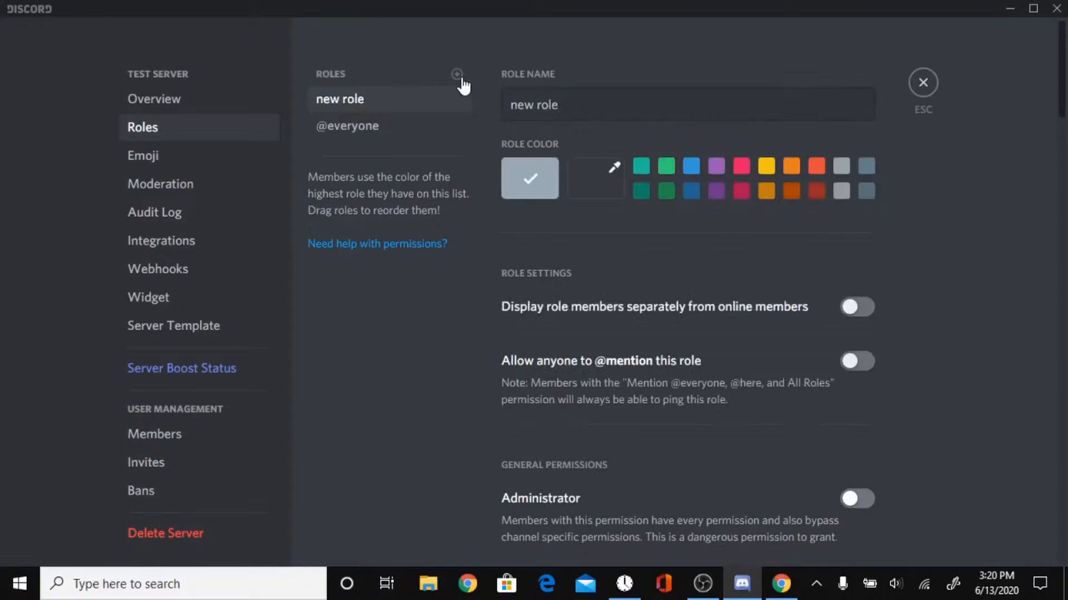
# Name the new role "Member" and give it the bright green preset colour
pyautogui.click(591, 105)
pyautogui.moveTo(591, 105); pyautogui.dragTo(489, 109)
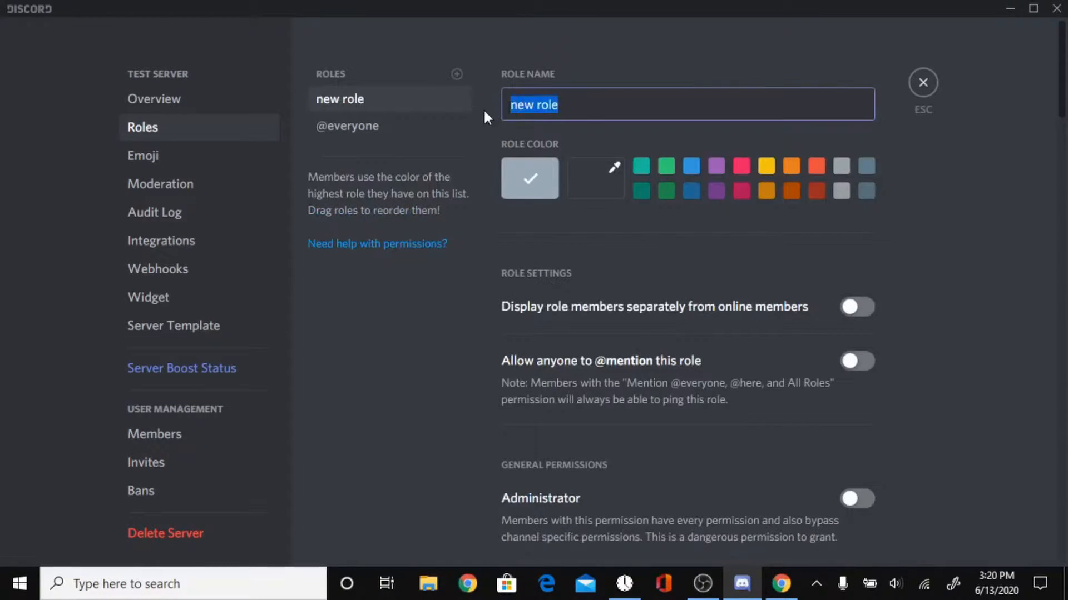
pyautogui.write('m')
pyautogui.press('BackSpace')
pyautogui.write('Mmem')
pyautogui.press('BackSpace')
pyautogui.press('BackSpace')
pyautogui.press('BackSpace')
pyautogui.write('ember')
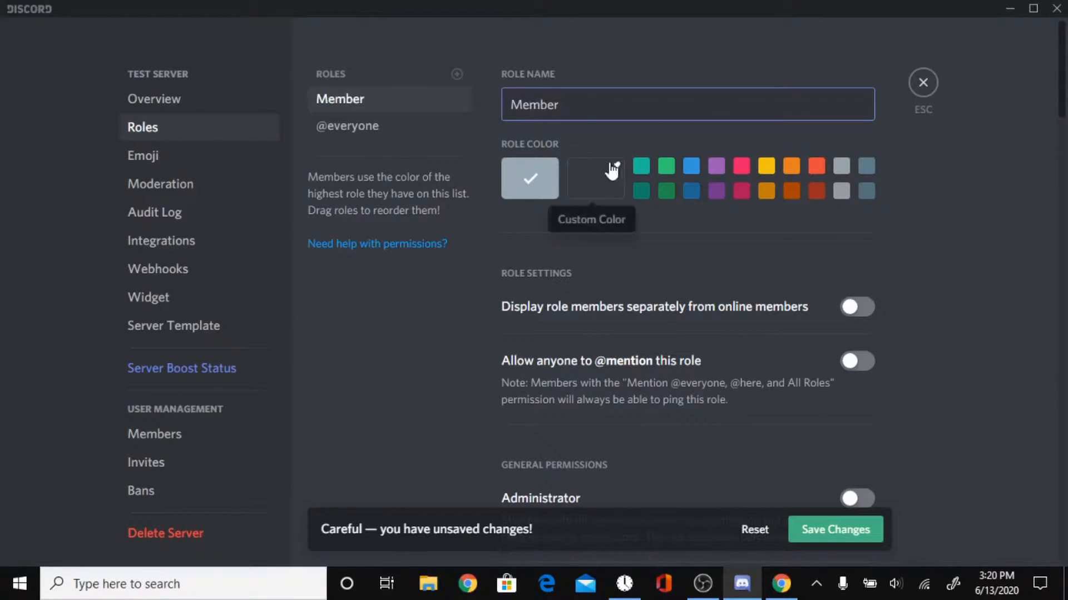
pyautogui.click(669, 170)
# Add a role named "owner" above Member with the bright yellow preset colour, and save the role changes
pyautogui.click(456, 75)
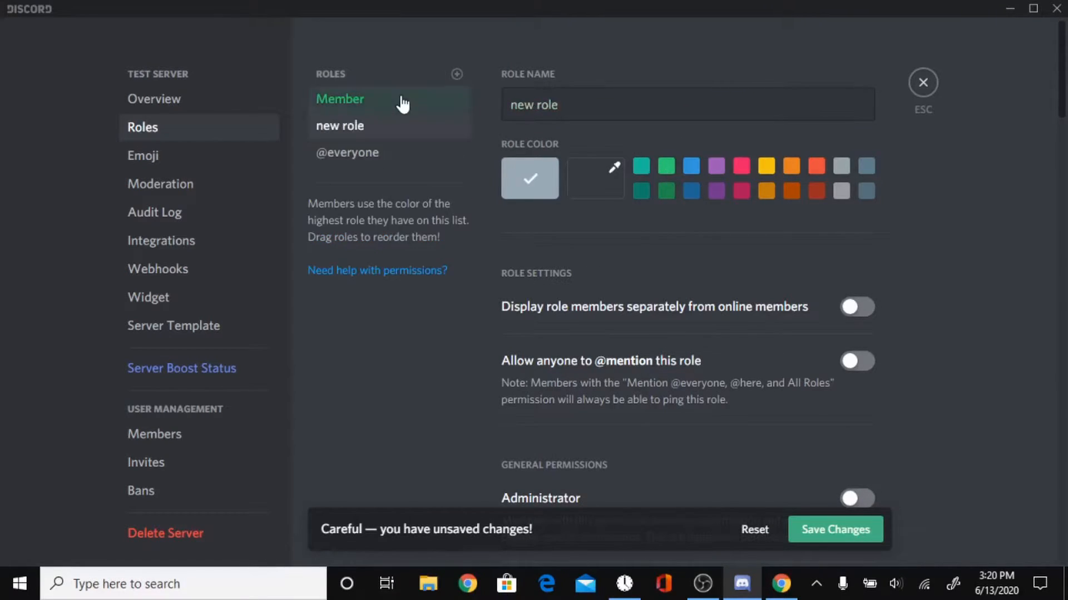
pyautogui.moveTo(383, 118); pyautogui.dragTo(456, 98)
pyautogui.click(578, 116)
pyautogui.moveTo(577, 115); pyautogui.dragTo(487, 126)
pyautogui.press('BackSpace')
pyautogui.write('owner')
pyautogui.click(766, 166)
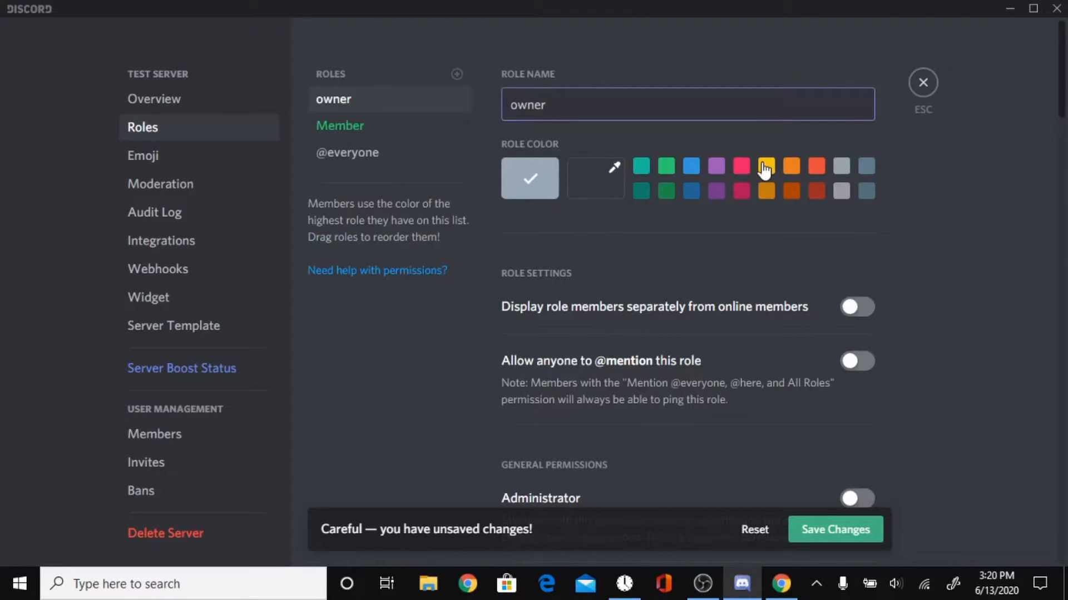
pyautogui.click(796, 531)
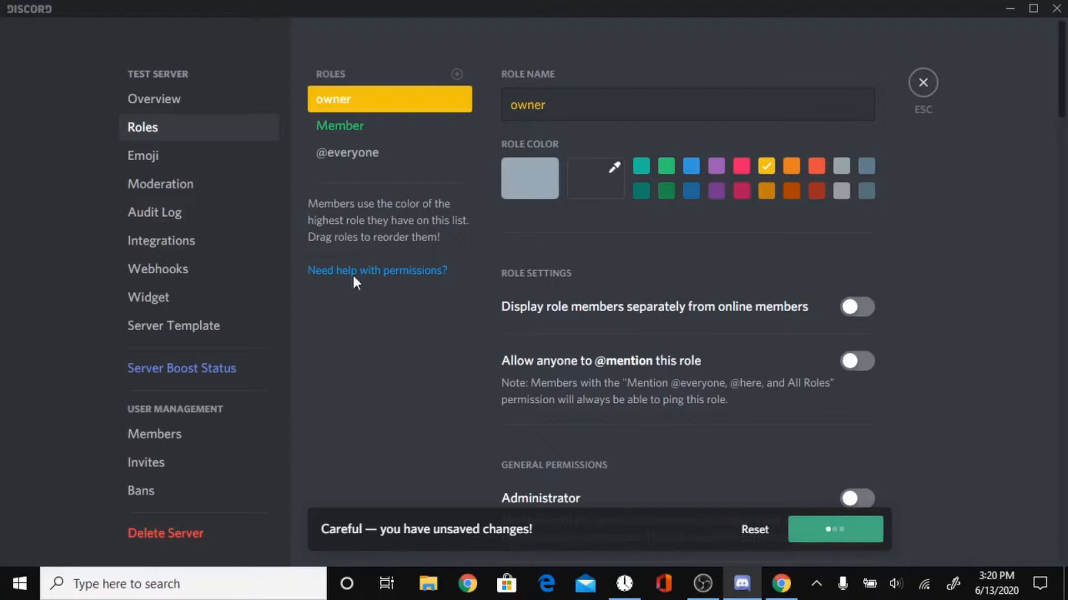
pyautogui.click(358, 153)
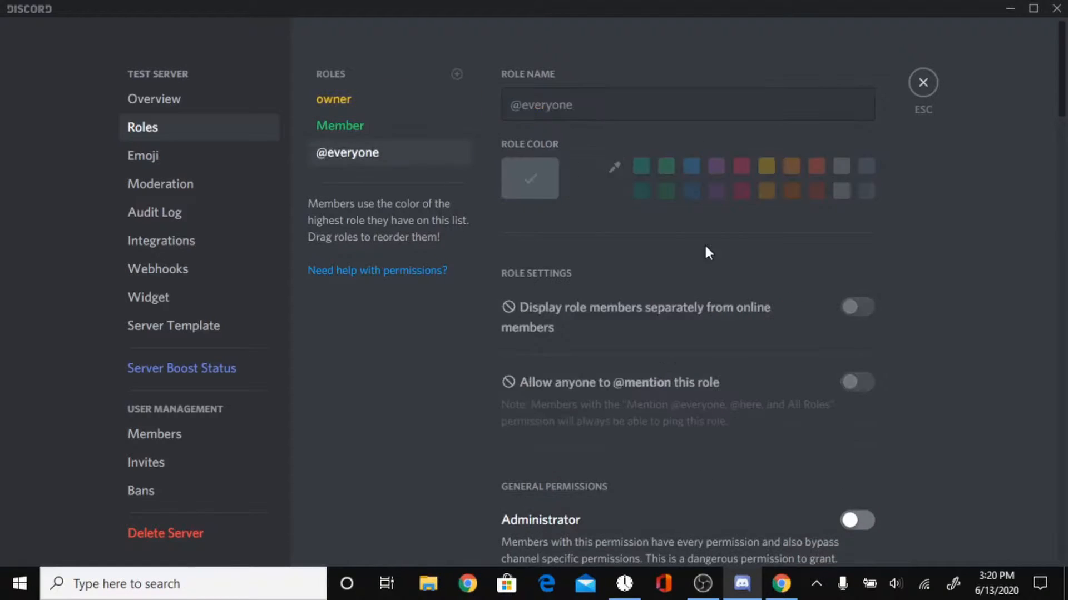
pyautogui.scroll(-7, 718, 249)
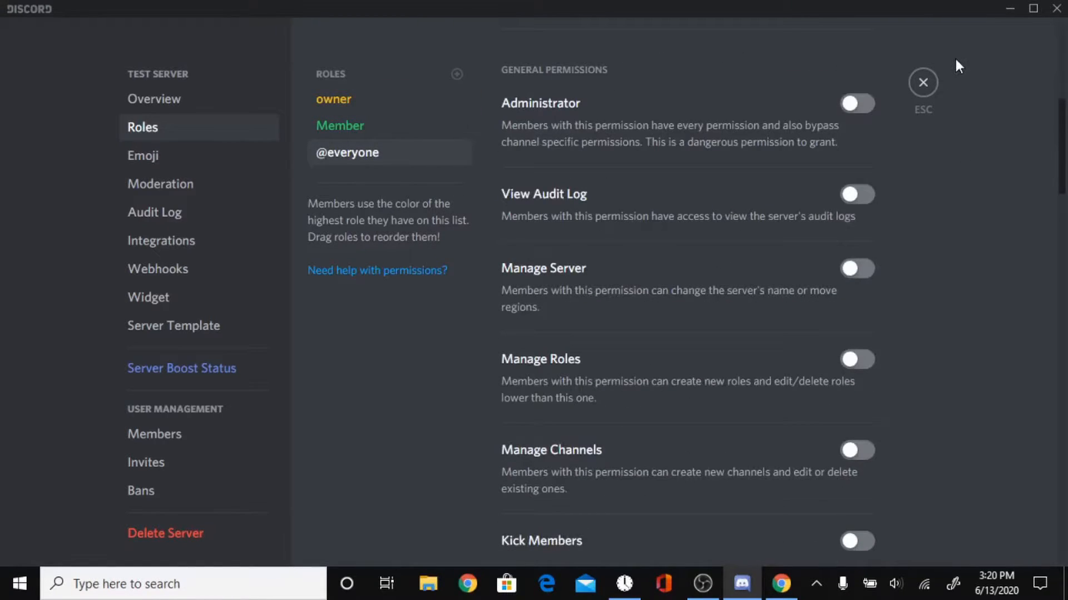
pyautogui.click(923, 82)
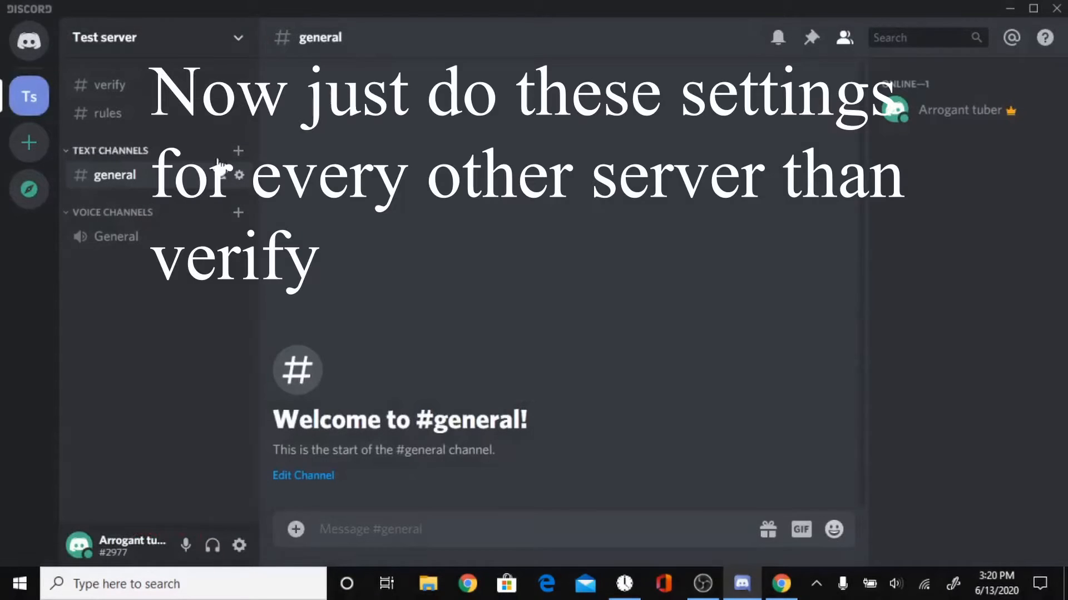
pyautogui.click(240, 175)
pyautogui.click(195, 127)
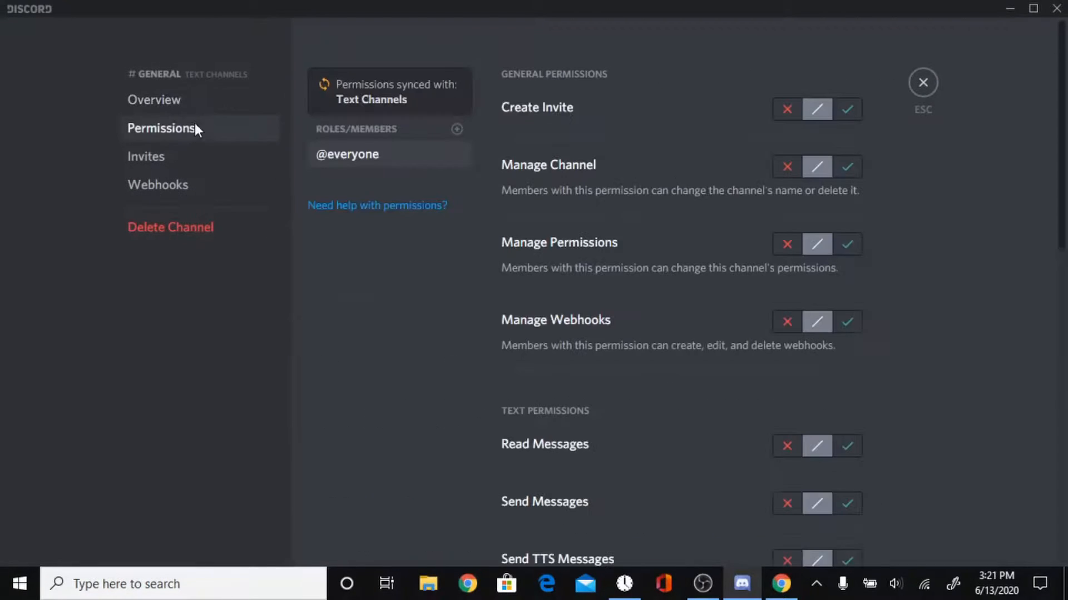
pyautogui.click(779, 450)
pyautogui.click(785, 503)
pyautogui.scroll(-3, 781, 480)
pyautogui.click(787, 394)
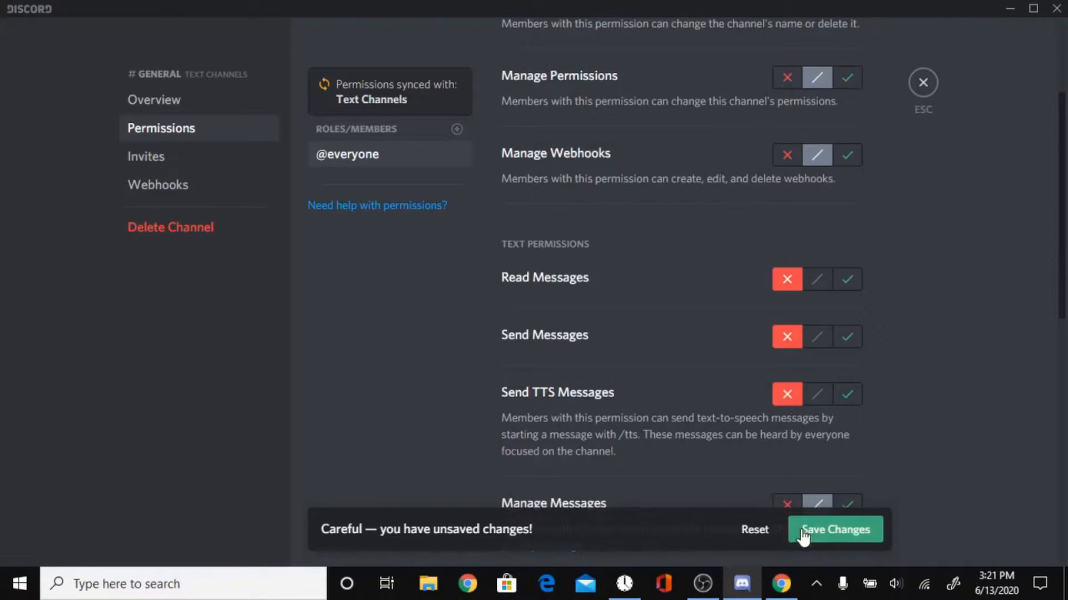
pyautogui.click(803, 531)
# Add the Member role to the general channel's permissions with Read Messages and Send Messages allowed, save, and close the channel settings
pyautogui.click(456, 162)
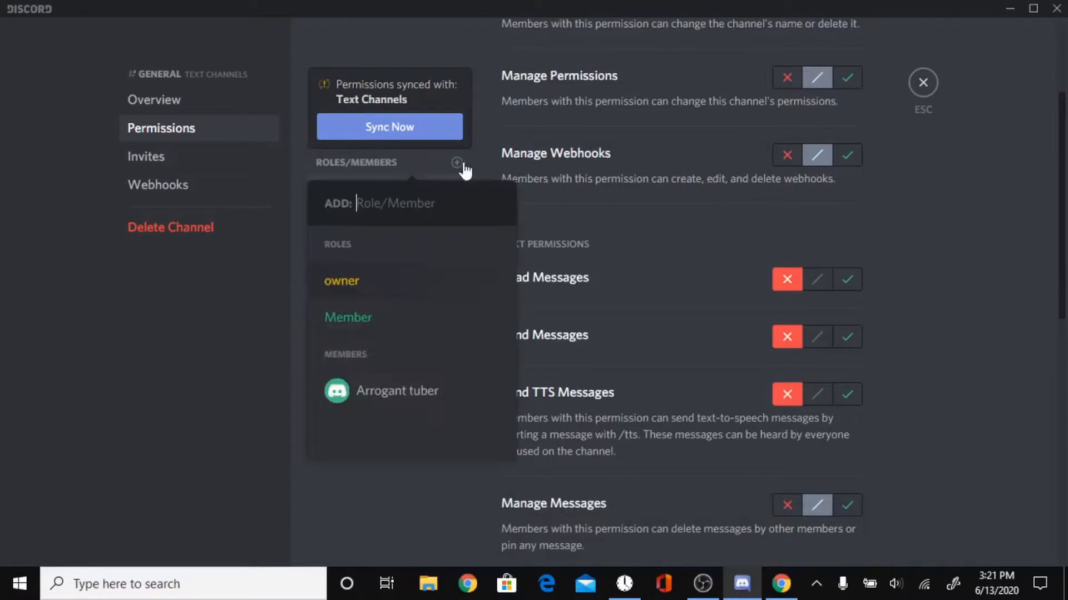
pyautogui.click(414, 311)
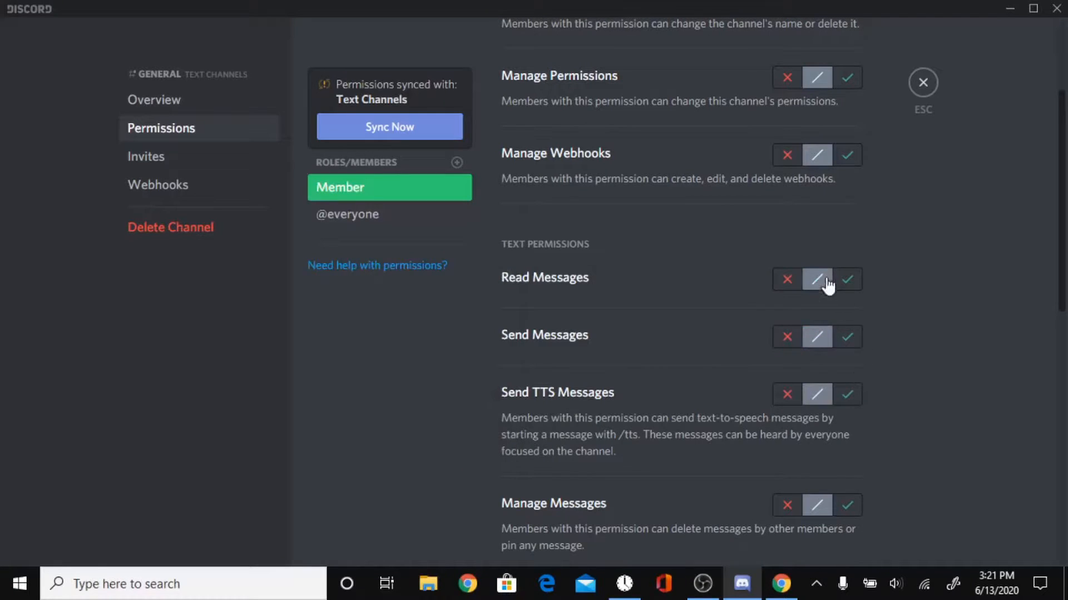
pyautogui.click(847, 280)
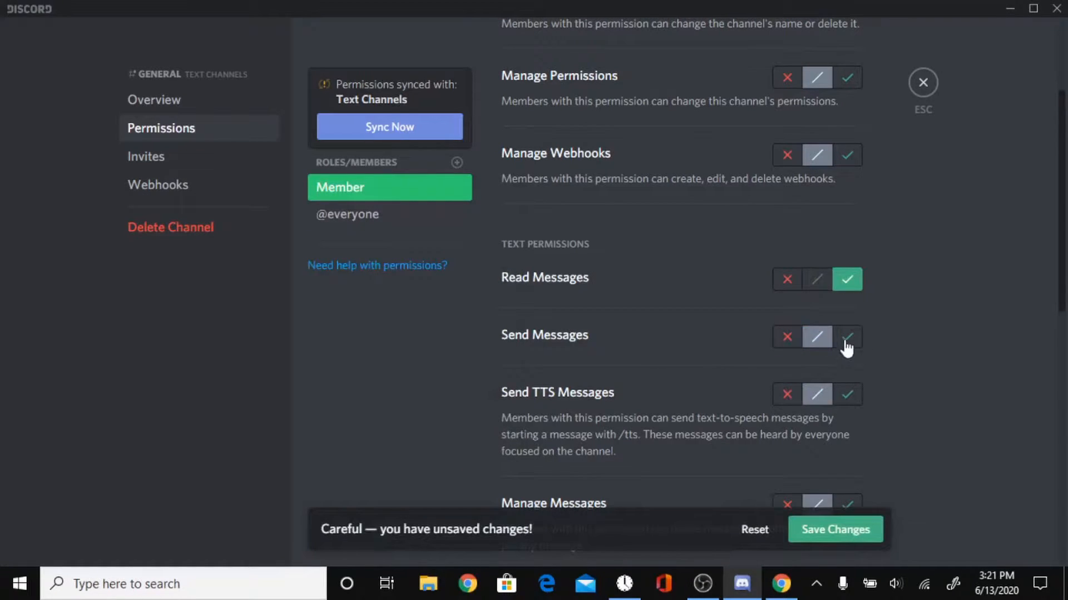
pyautogui.click(847, 336)
pyautogui.click(842, 530)
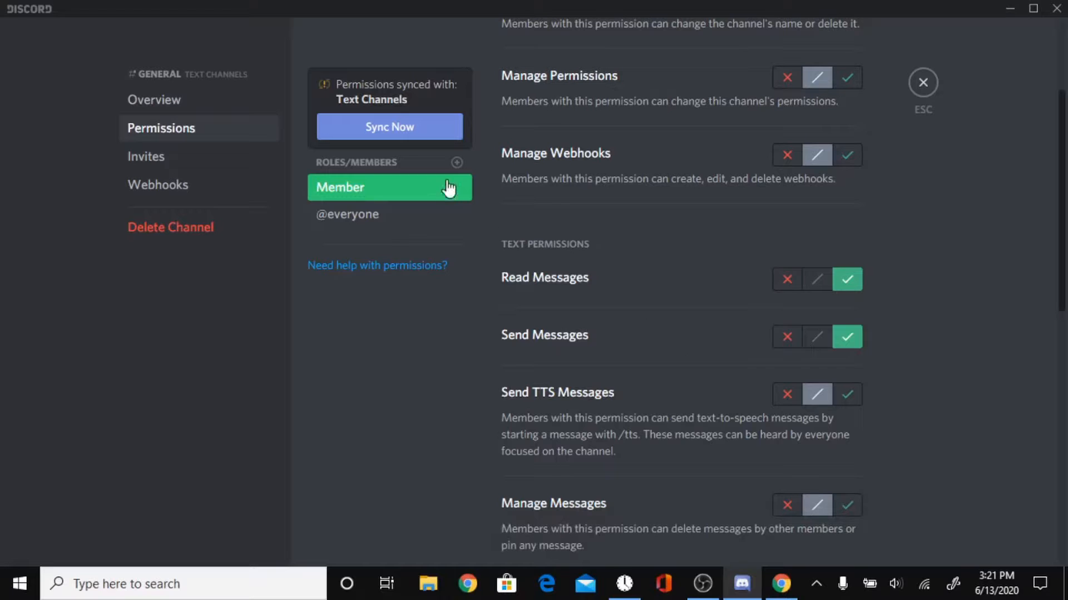
pyautogui.click(405, 214)
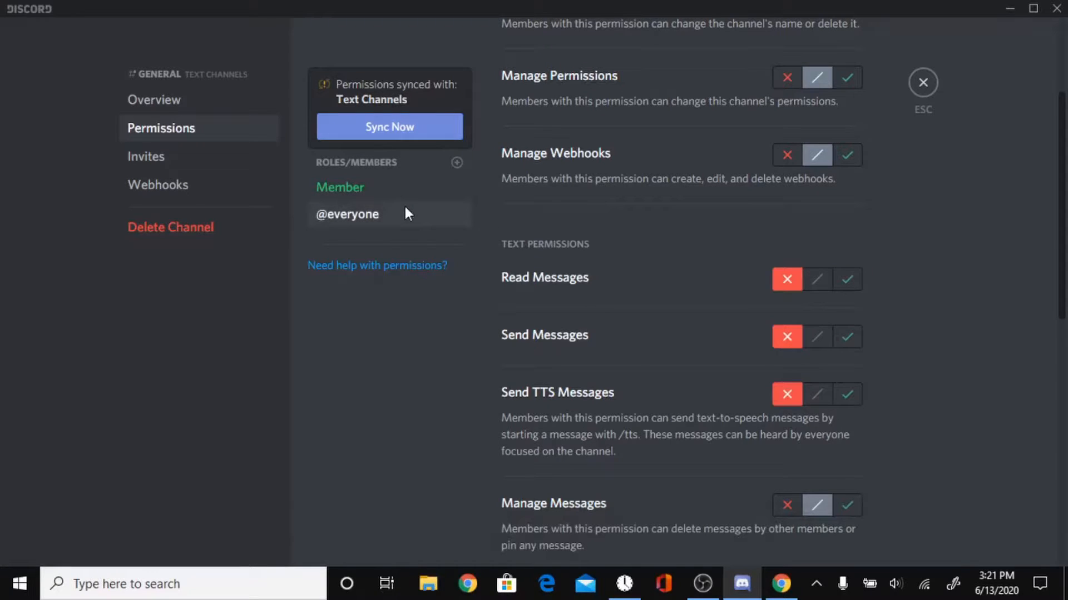
pyautogui.click(913, 86)
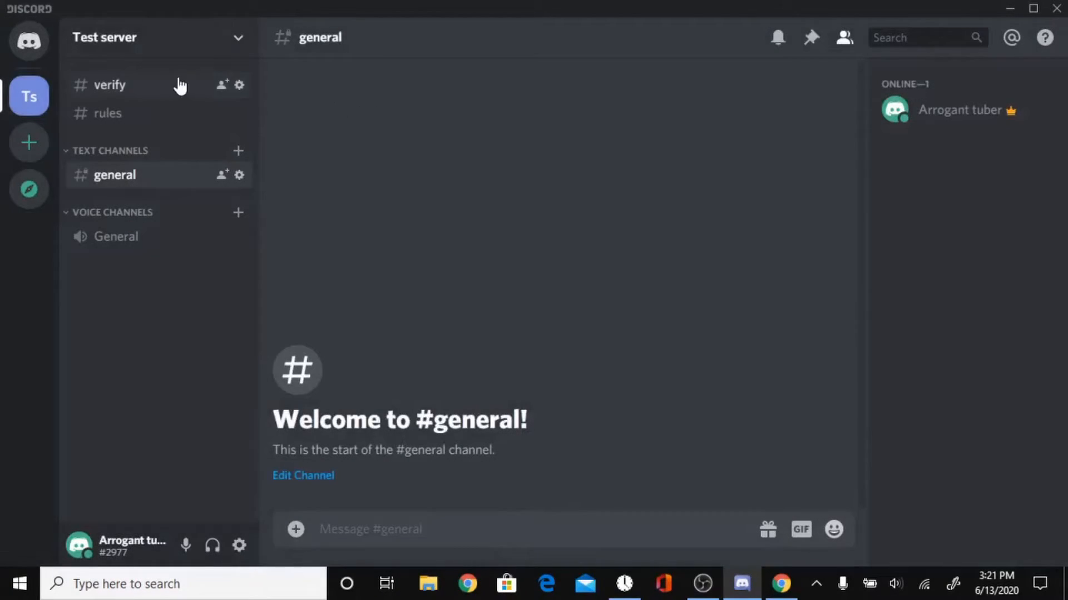
# Switch to carl.gg in Chrome, add carl-bot to Test server, and authorize all the requested permissions
pyautogui.click(167, 88)
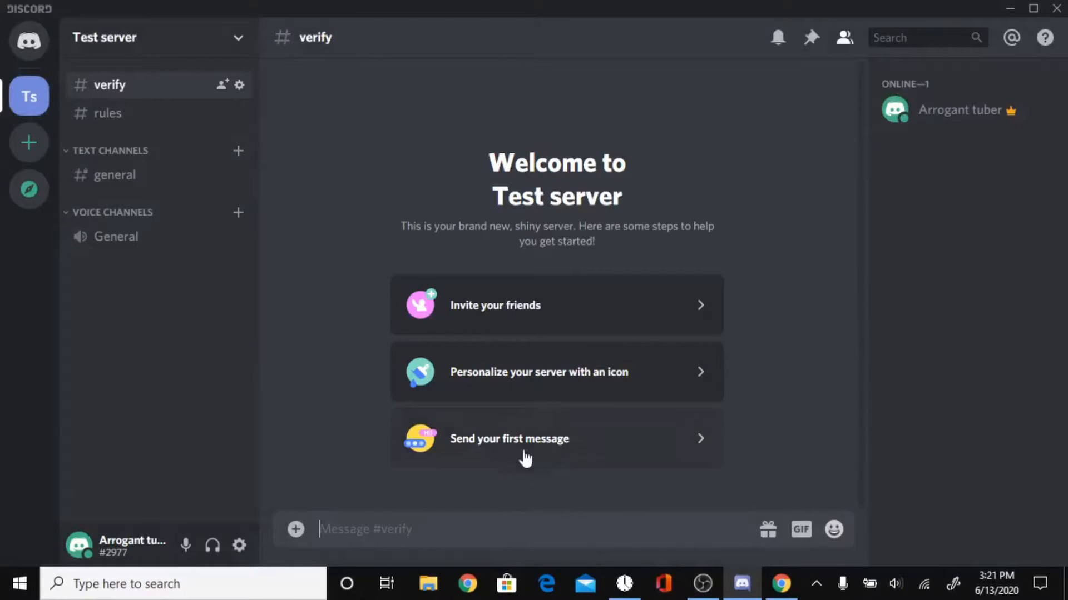
pyautogui.click(781, 584)
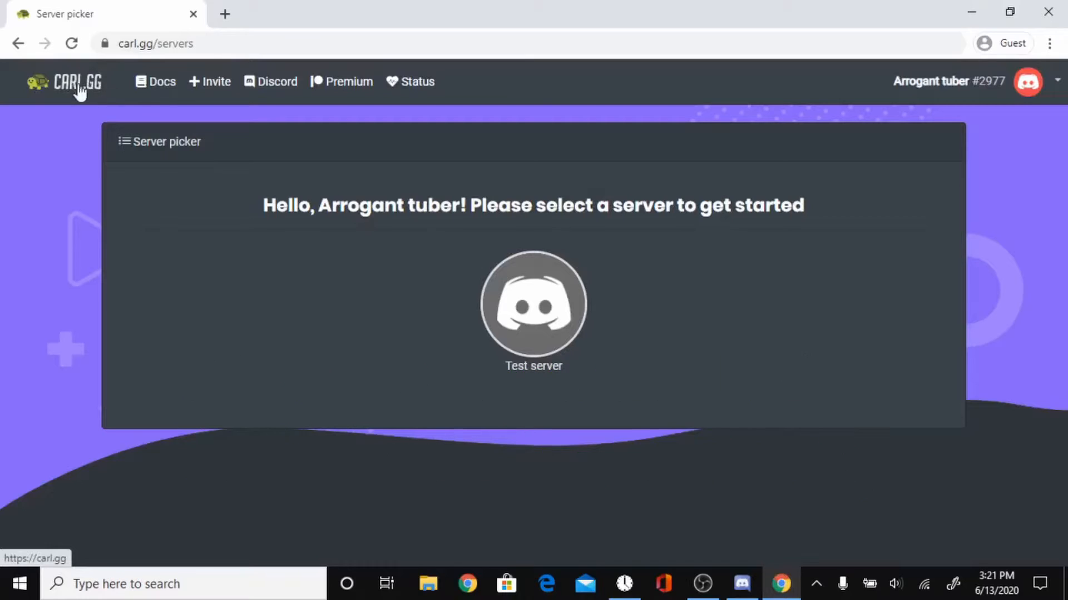
pyautogui.click(509, 331)
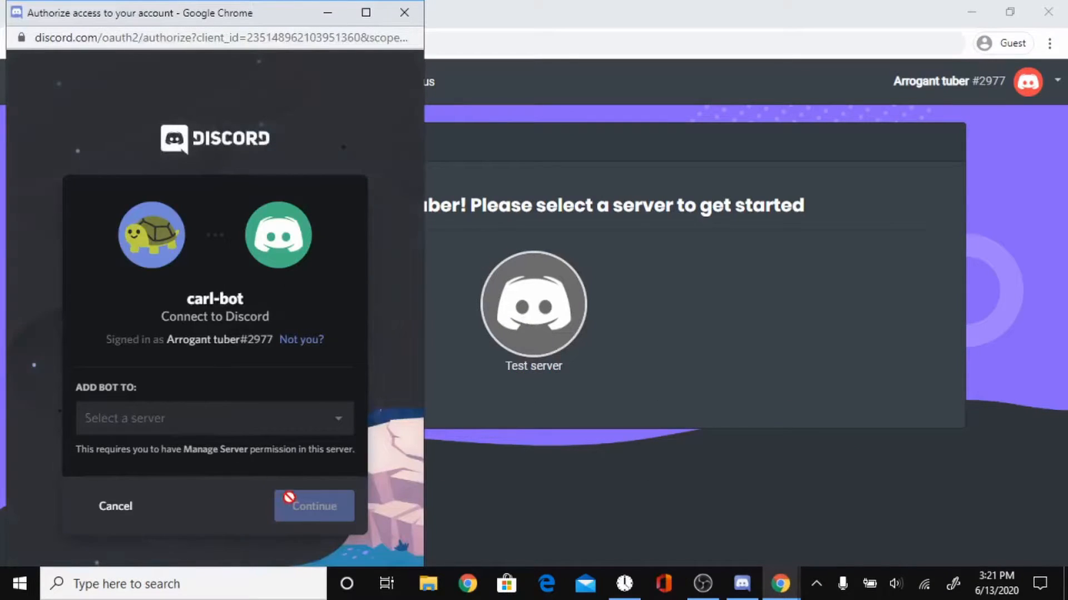
pyautogui.click(231, 428)
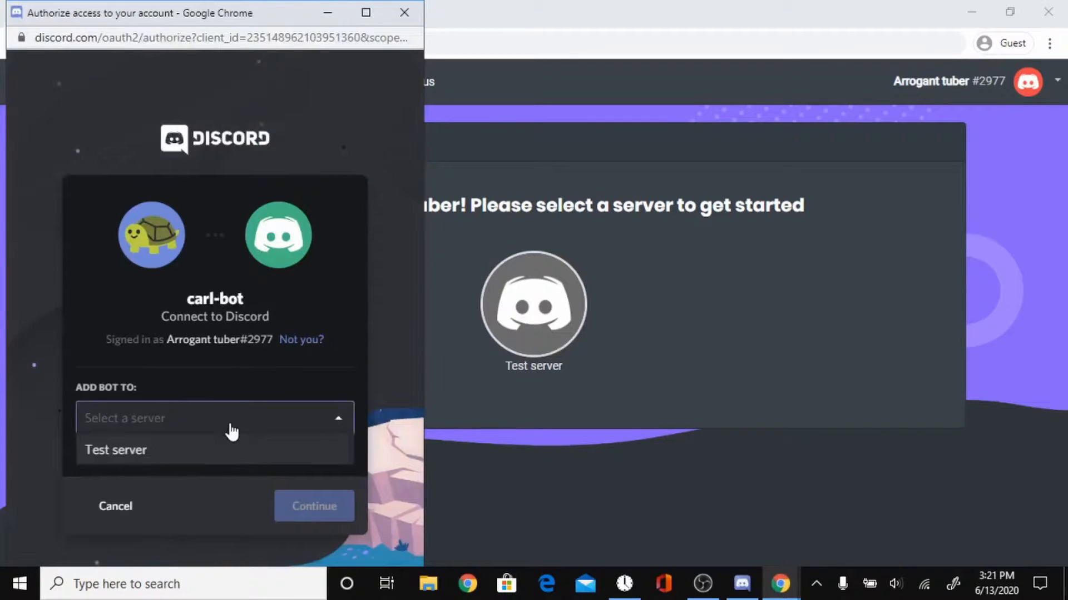
pyautogui.click(206, 450)
pyautogui.click(314, 507)
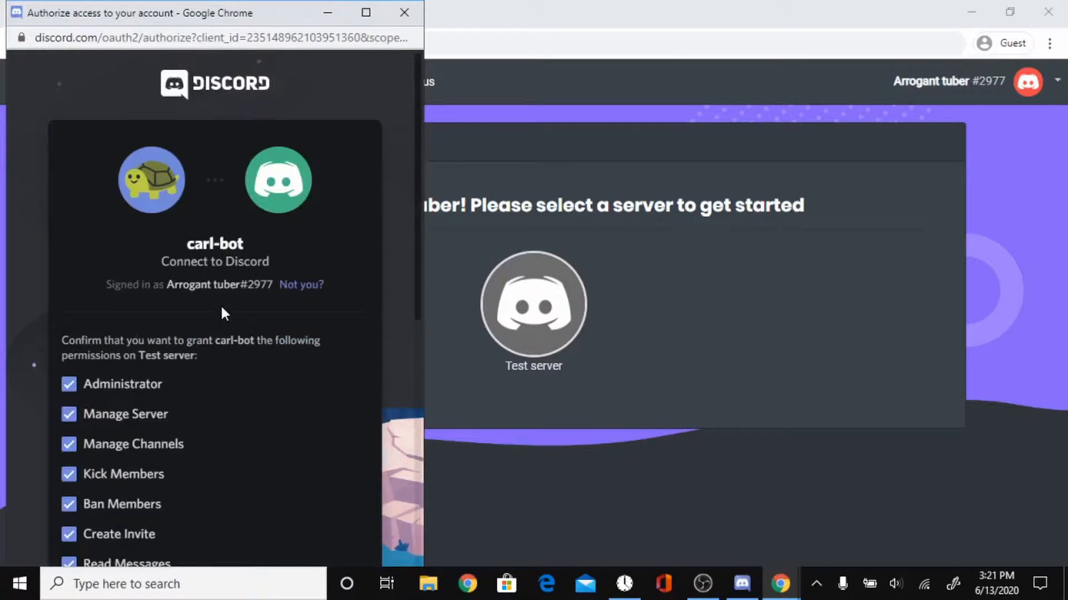
pyautogui.scroll(-8, 220, 305)
pyautogui.click(340, 548)
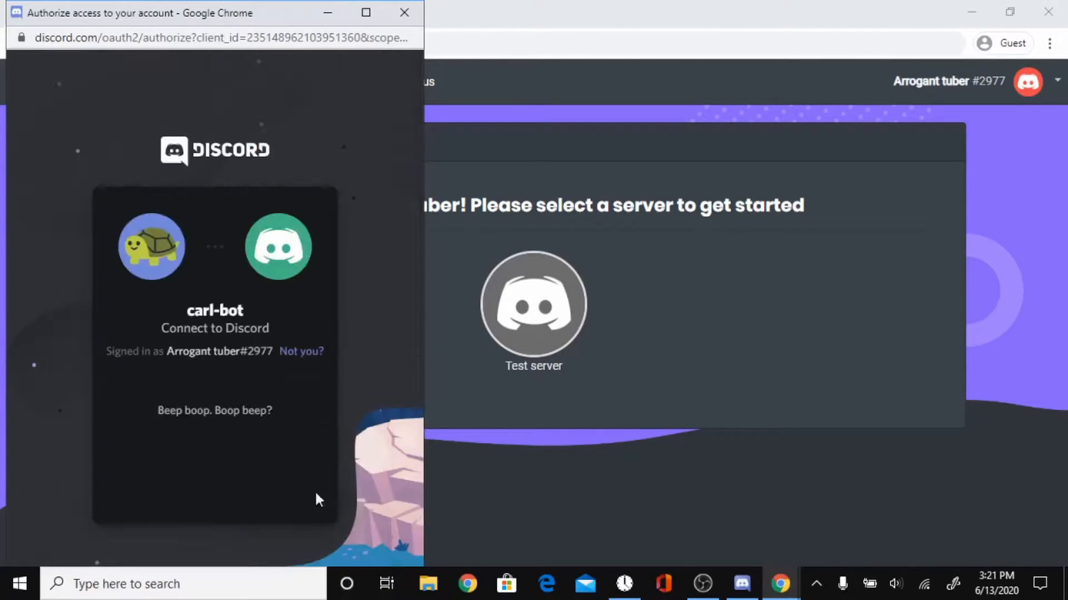
# Complete the captcha by selecting the crosswalk squares and the three tractor images, submitting each challenge
pyautogui.click(106, 462)
pyautogui.click(92, 356)
pyautogui.click(106, 396)
pyautogui.click(192, 348)
pyautogui.click(183, 414)
pyautogui.click(256, 420)
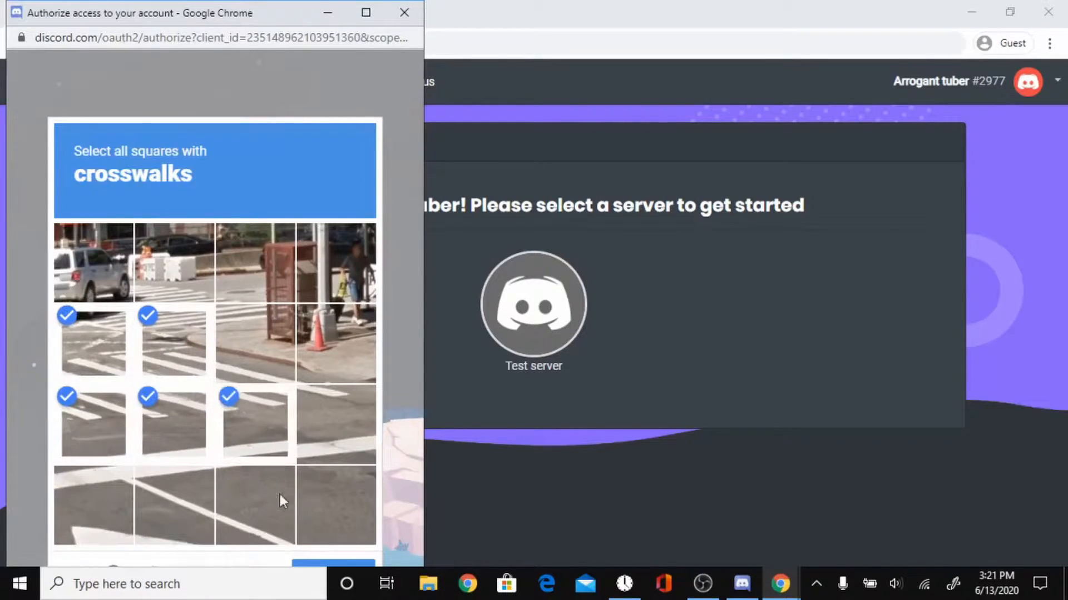
pyautogui.click(310, 561)
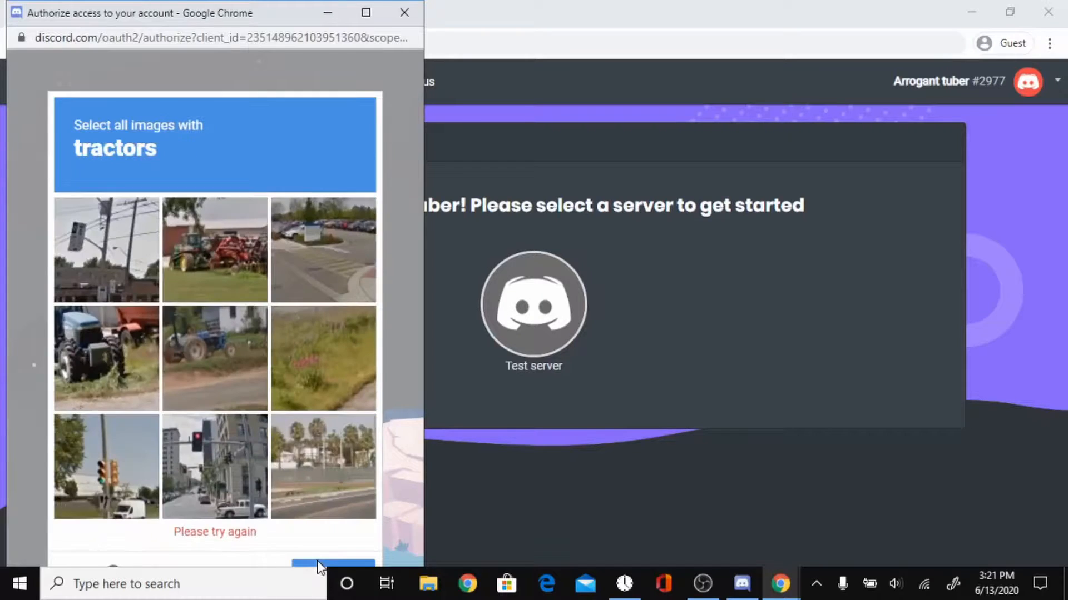
pyautogui.click(244, 276)
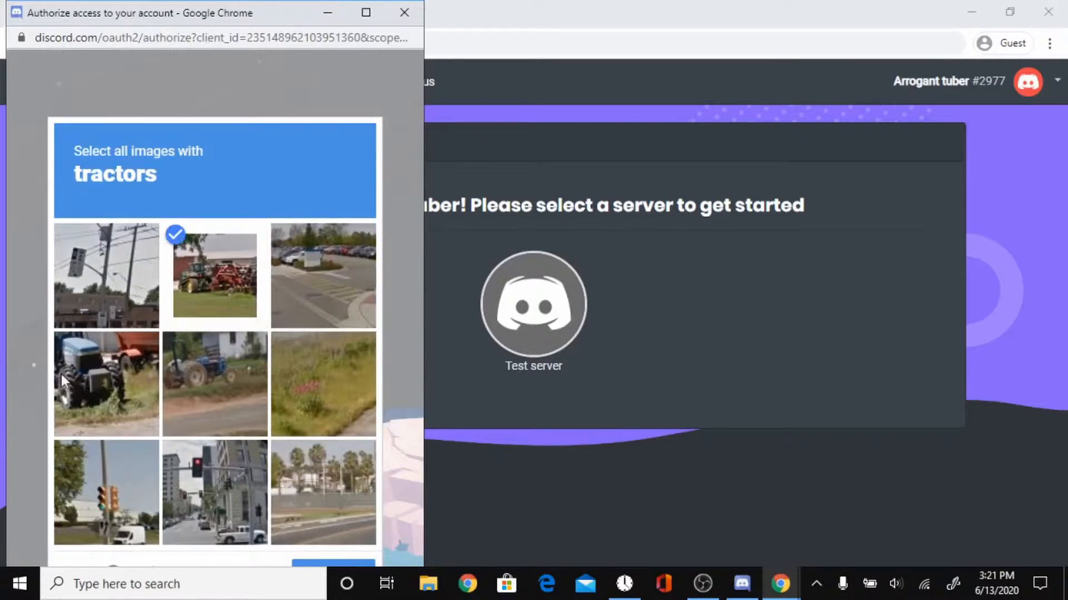
pyautogui.click(61, 375)
pyautogui.click(176, 371)
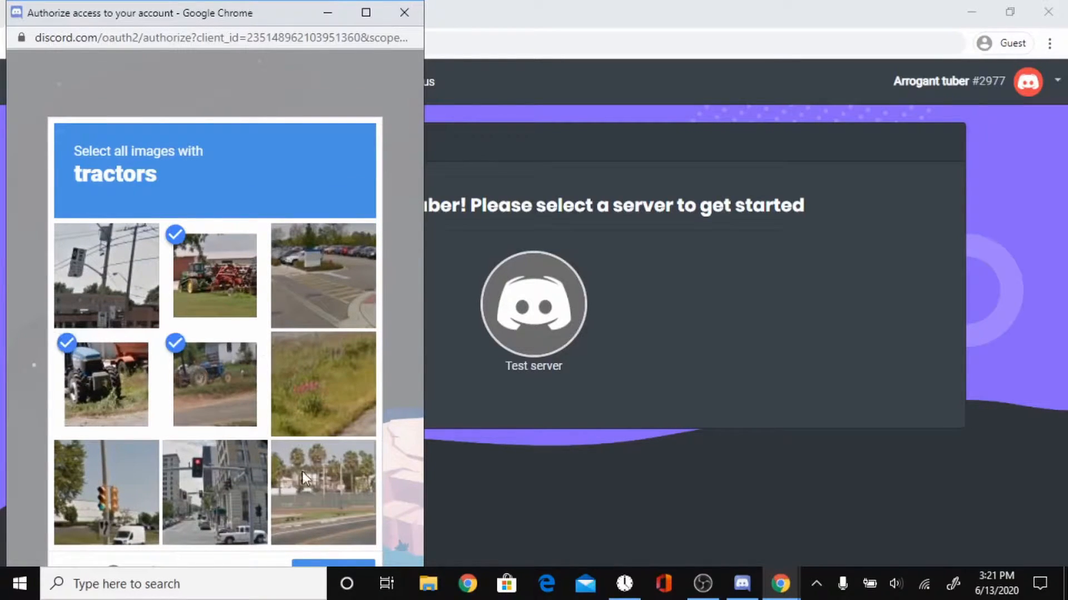
pyautogui.click(311, 563)
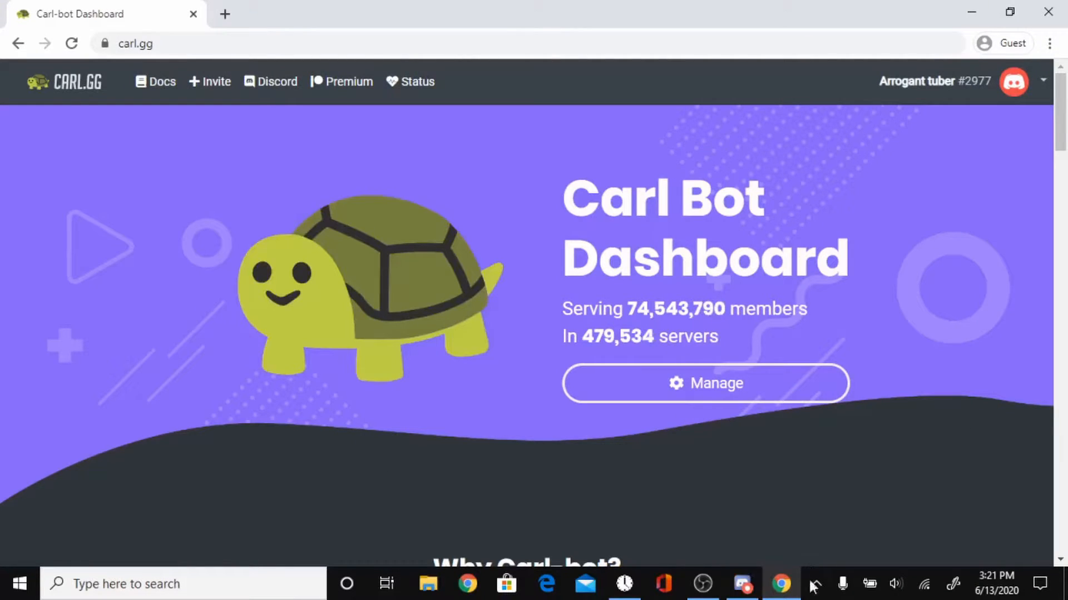
# Switch back to Discord and create a private text channel named "setup" with access for the carl-bot and owner roles
pyautogui.moveTo(742, 583)
pyautogui.click(806, 525)
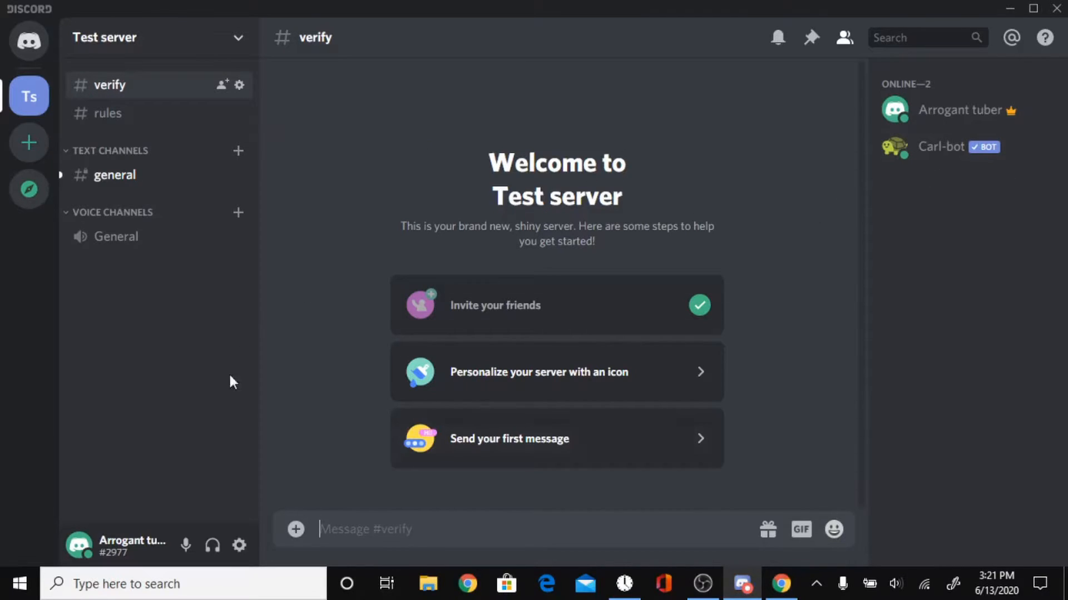
pyautogui.rightClick(143, 306)
pyautogui.click(214, 355)
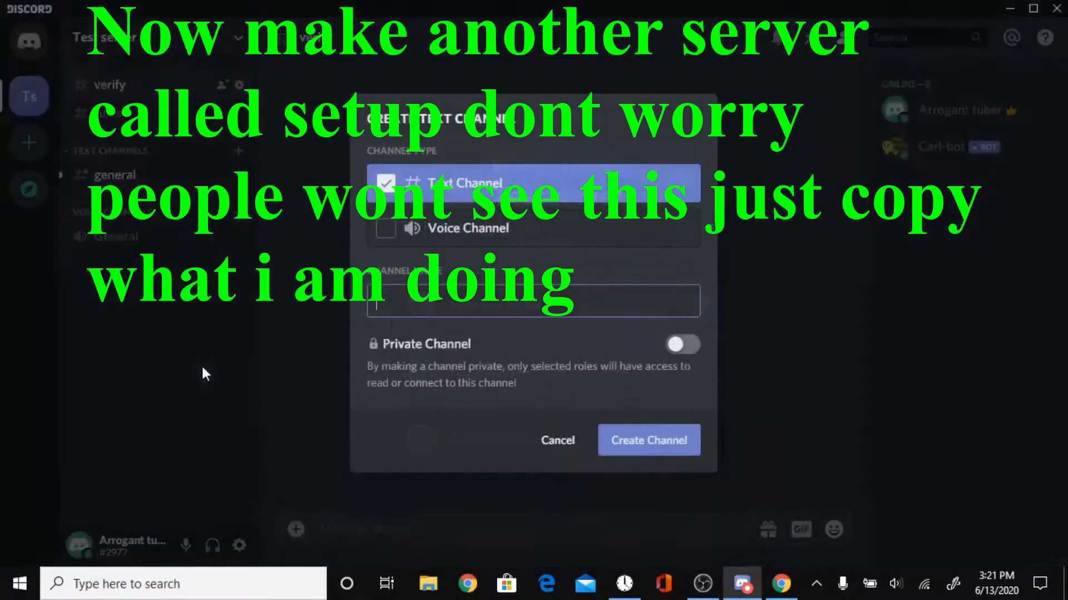
pyautogui.write('setup')
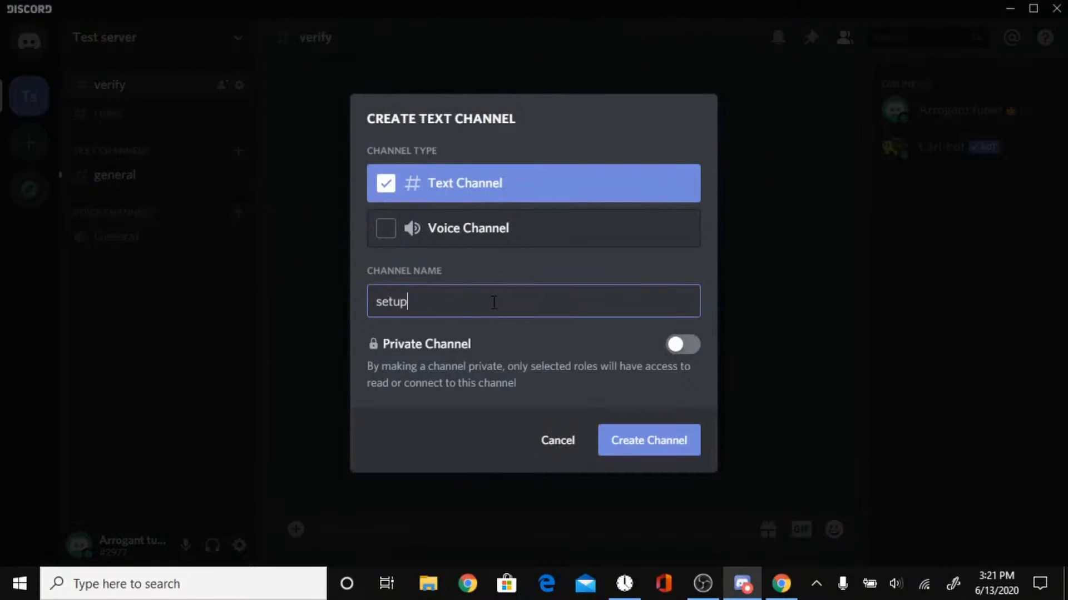
pyautogui.click(679, 346)
pyautogui.scroll(-2, 612, 369)
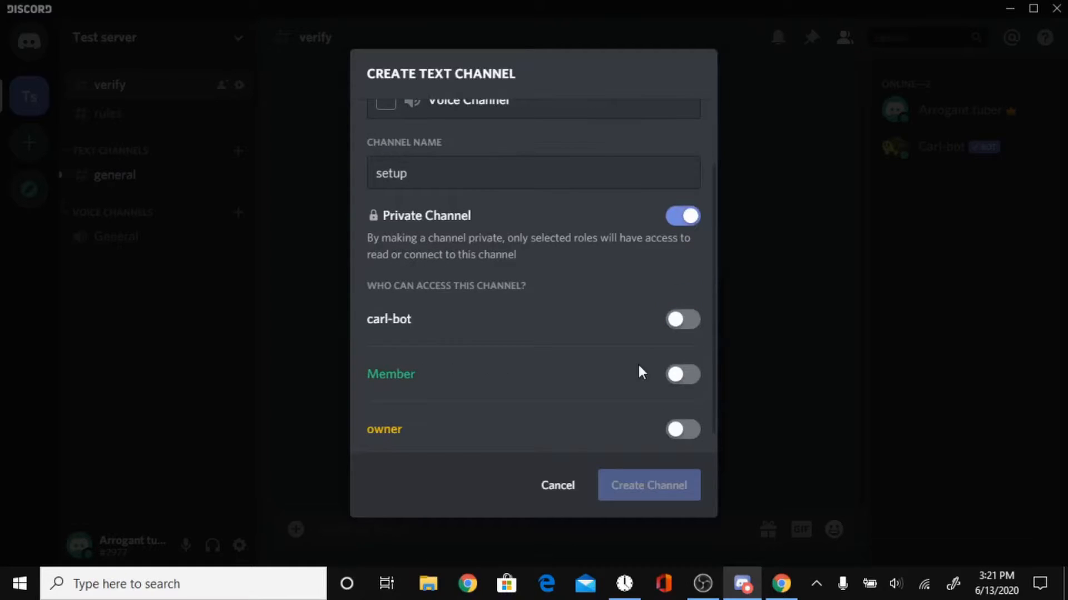
pyautogui.click(683, 319)
pyautogui.click(682, 429)
pyautogui.scroll(-1, 565, 408)
pyautogui.scroll(3, 560, 349)
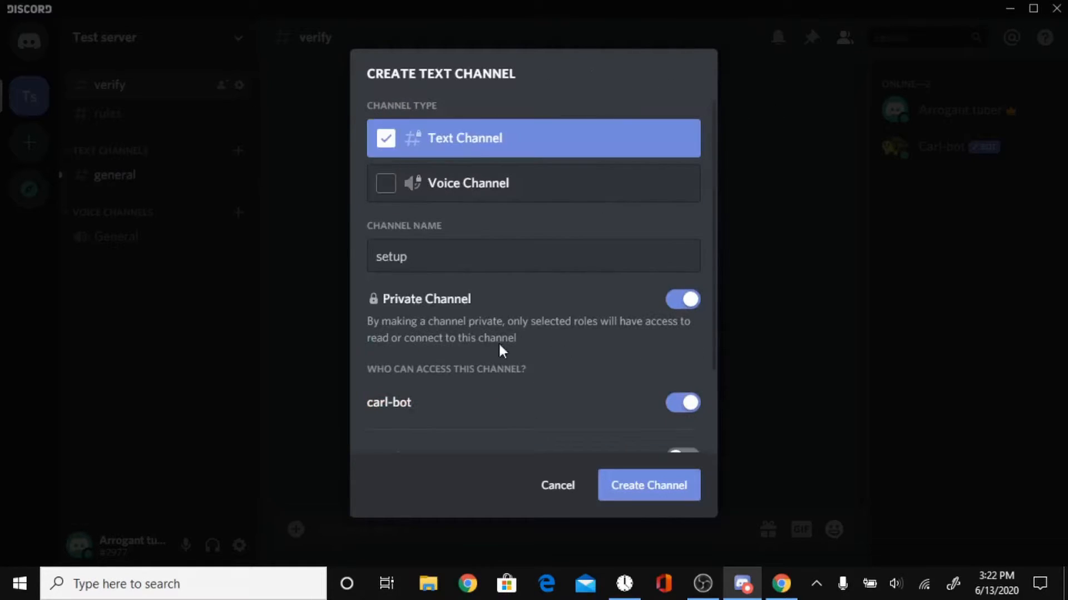
pyautogui.click(639, 489)
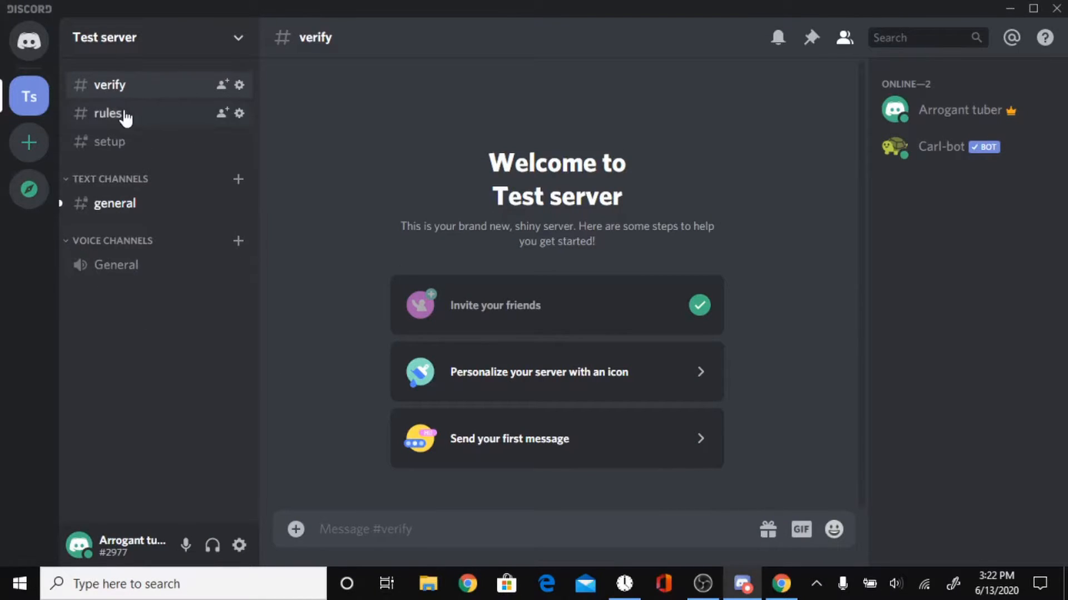
# In the setup channel, send "!rr make" to start a reaction role message and answer "verify" as its channel
pyautogui.click(108, 144)
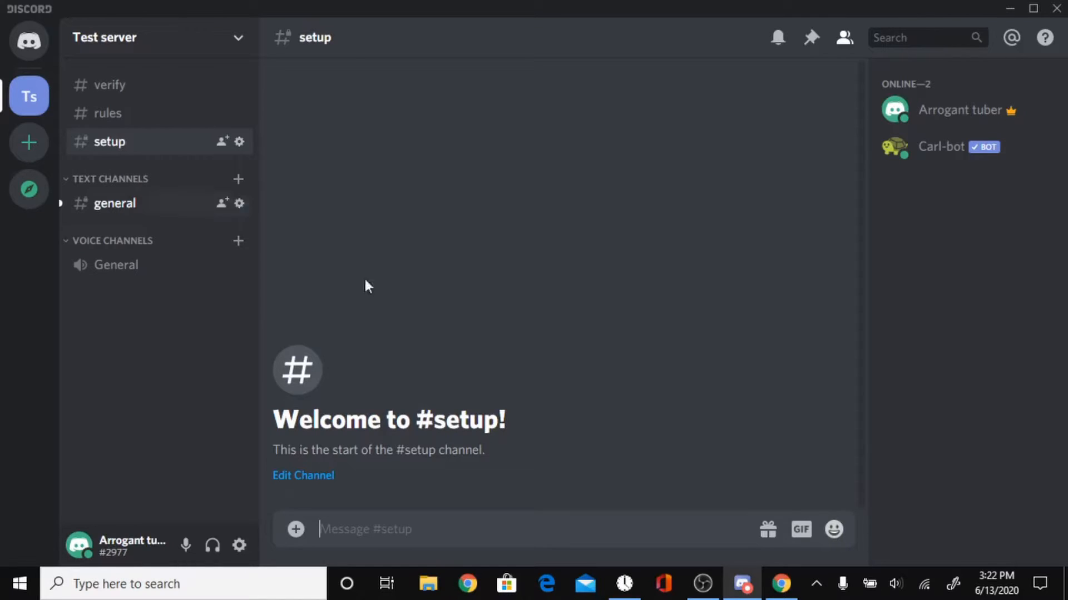
pyautogui.write('!rr make')
pyautogui.press('Return')
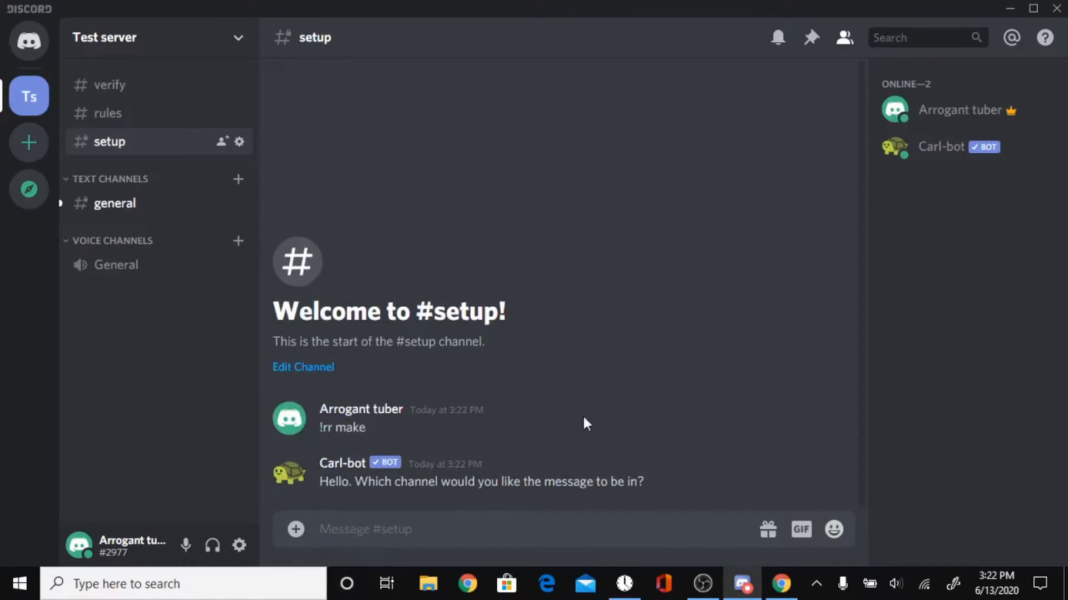
pyautogui.write('verify')
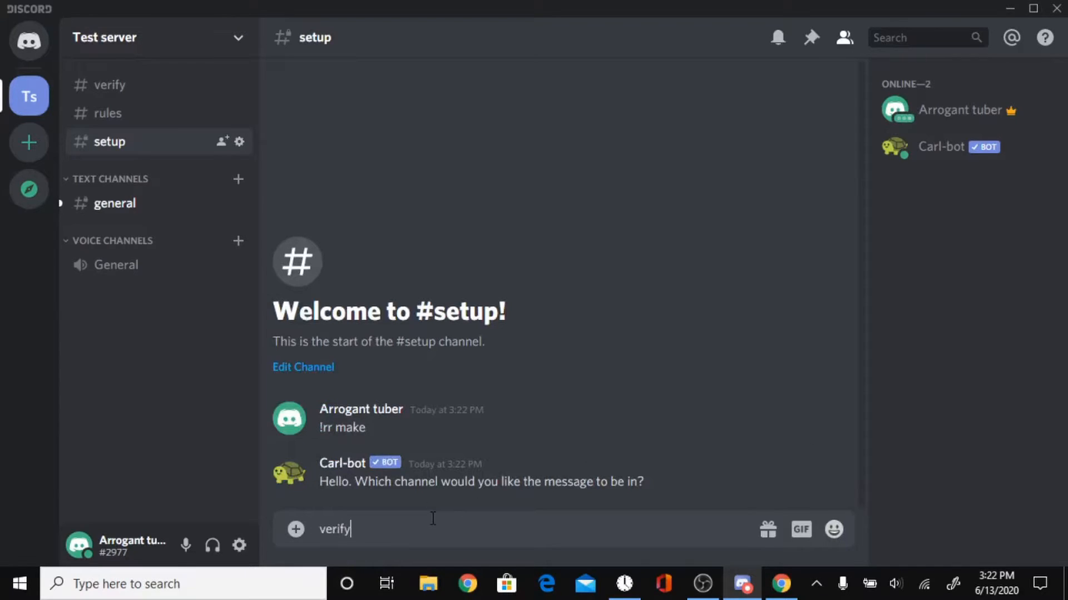
pyautogui.press('Return')
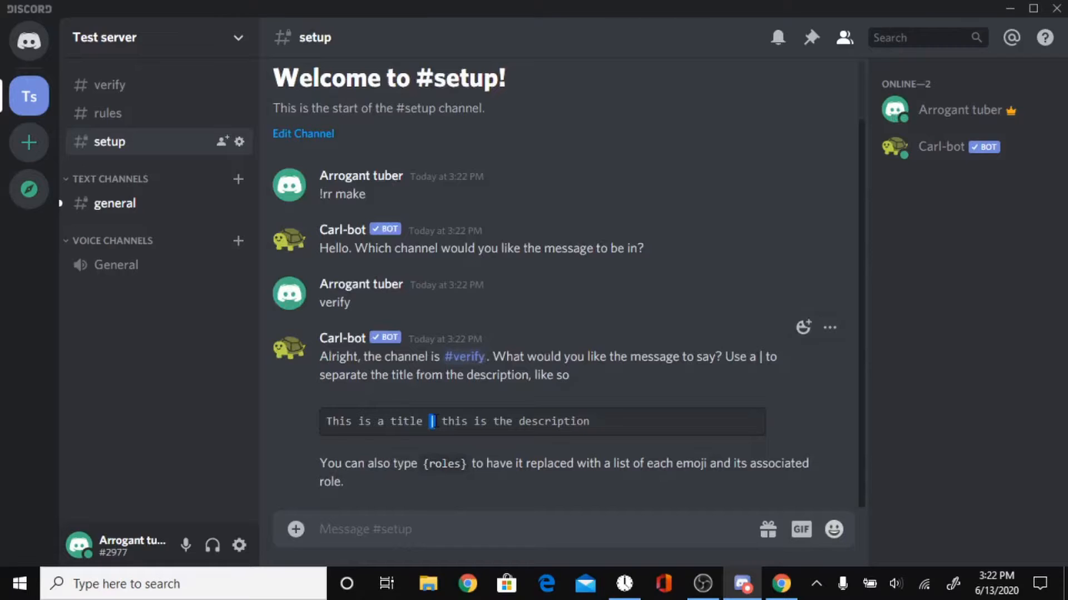
# Copy the separator from the bot's example and draft "hello please verify to continue | react with" followed by the :white_check_mark: emoji
pyautogui.rightClick(432, 421)
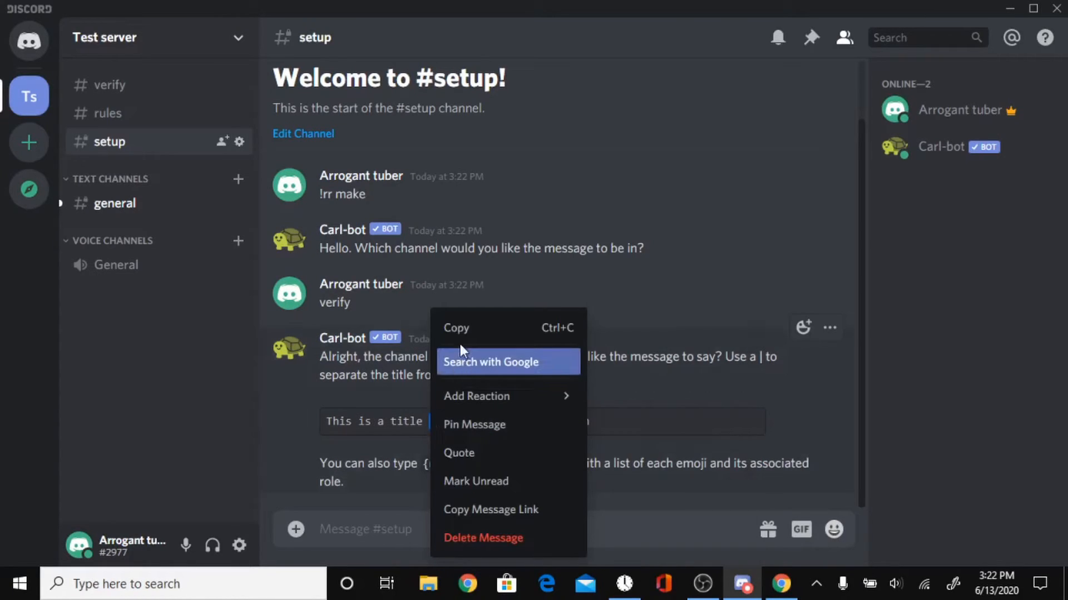
pyautogui.click(455, 327)
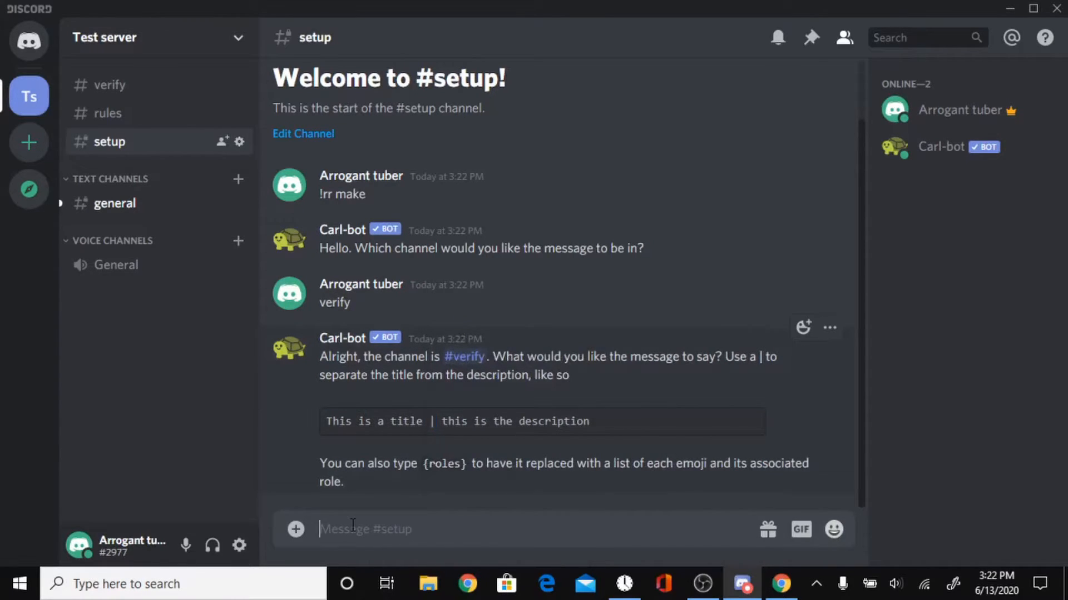
pyautogui.write('hello please verify to continue')
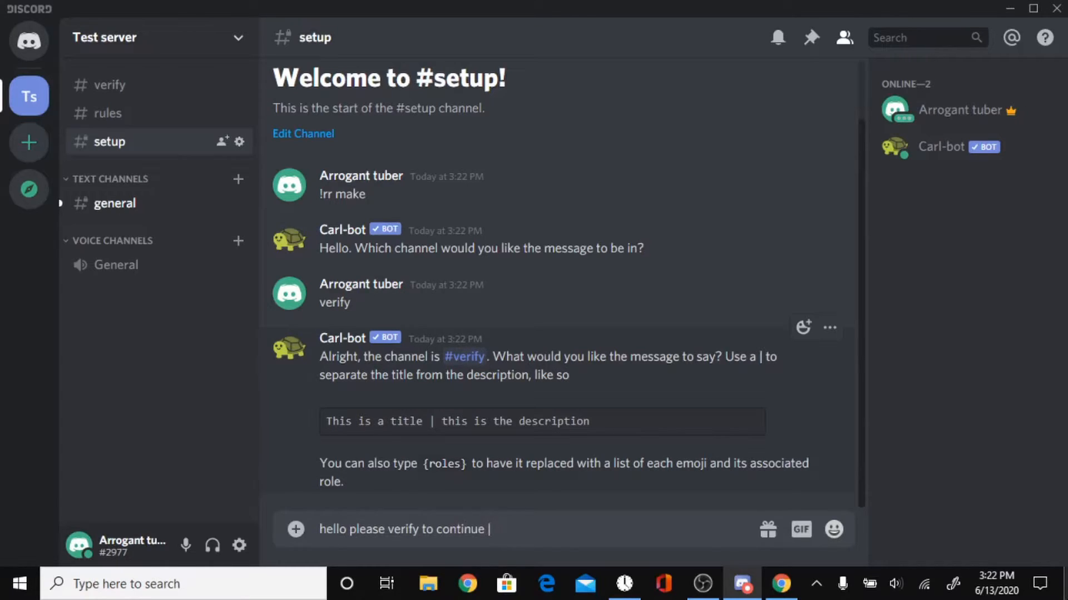
pyautogui.write(' | react with :checkmark')
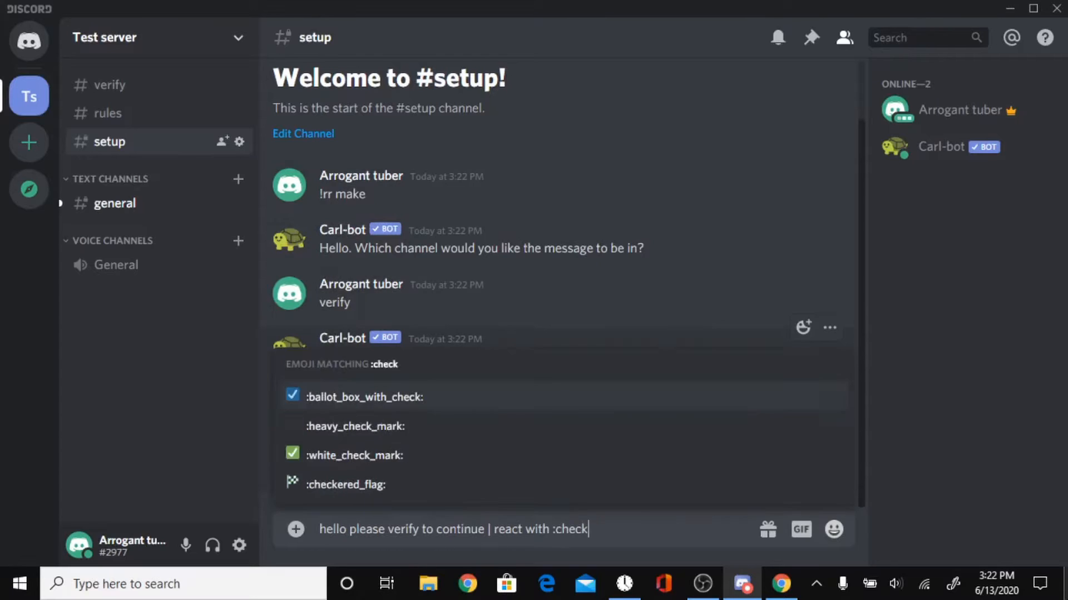
pyautogui.press('BackSpace')
pyautogui.press('BackSpace')
pyautogui.press('BackSpace')
pyautogui.press('BackSpace')
pyautogui.press('BackSpace')
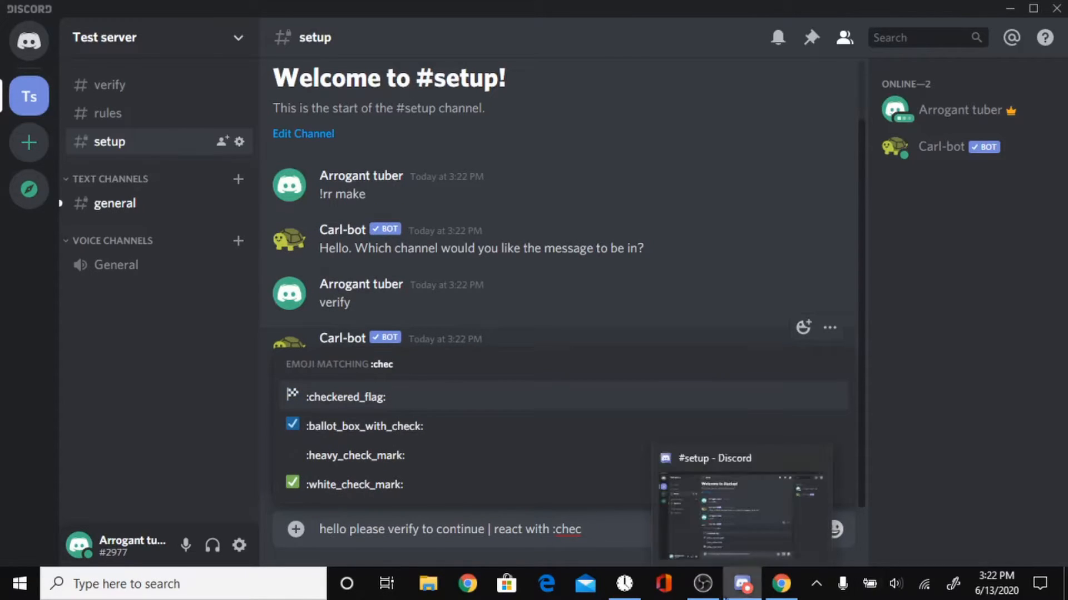
pyautogui.click(322, 482)
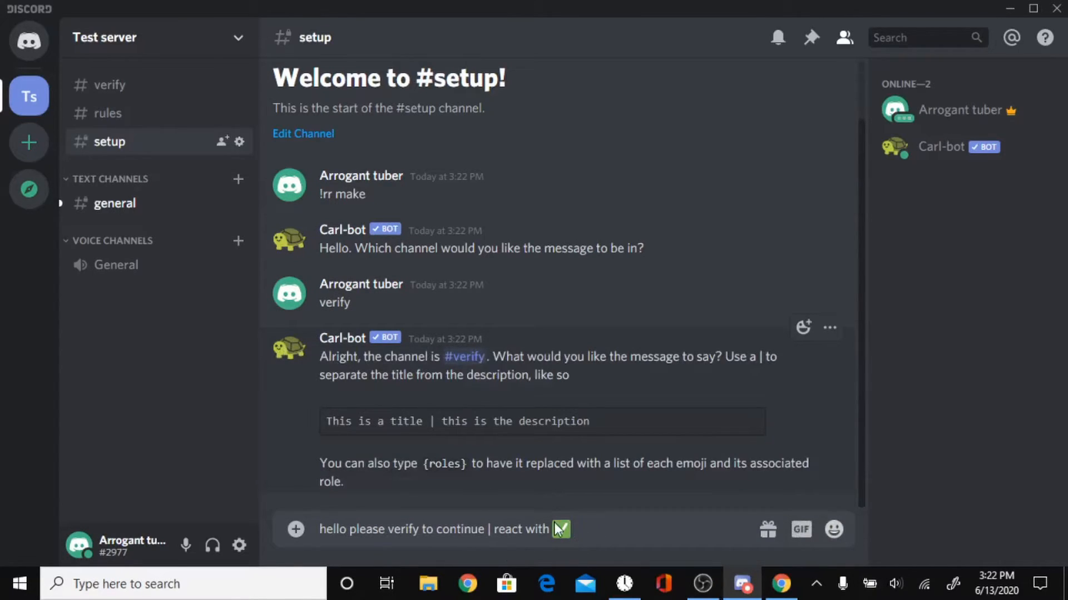
# Replace the description after the separator with "✅ to verify click the check mark" and send the message
pyautogui.moveTo(634, 598)
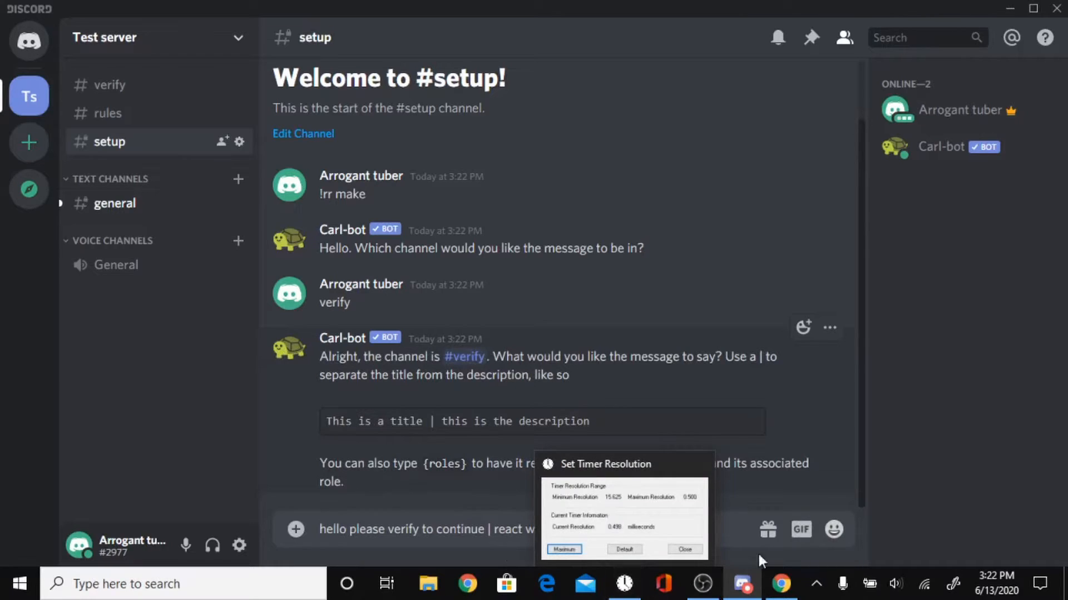
pyautogui.press('BackSpace')
pyautogui.press('BackSpace')
pyautogui.press('BackSpace')
pyautogui.press('BackSpace')
pyautogui.press('BackSpace')
pyautogui.press('BackSpace')
pyautogui.press('BackSpace')
pyautogui.press('BackSpace')
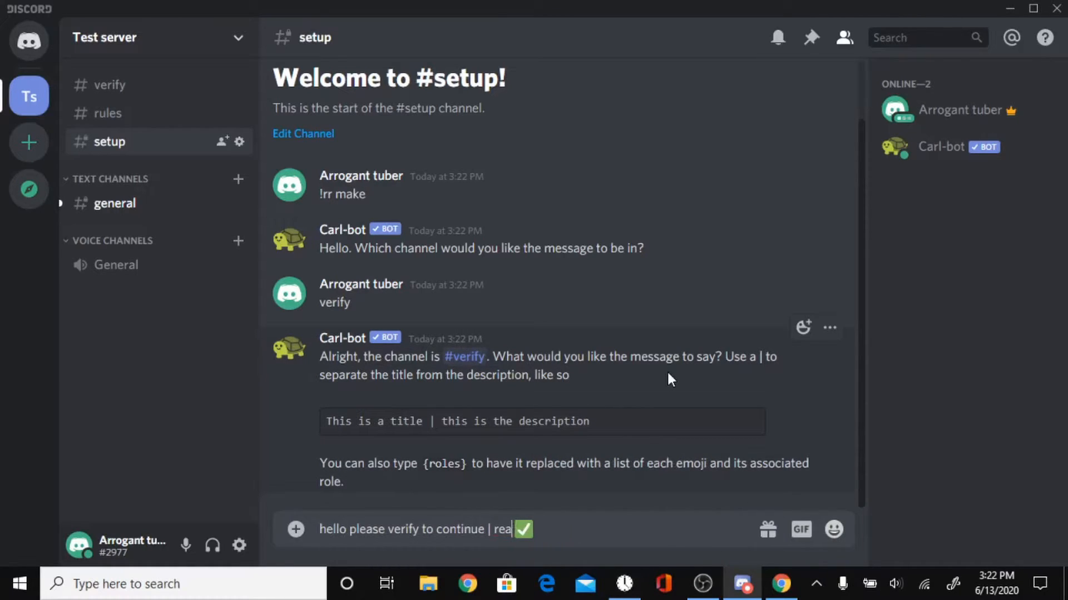
pyautogui.write('✅')
pyautogui.write(' to cont')
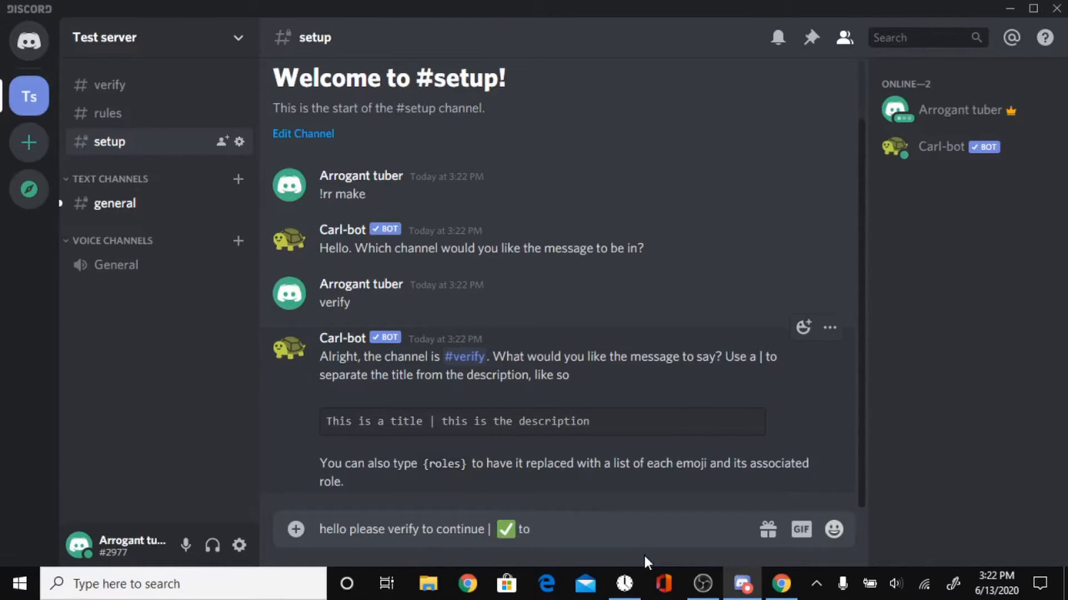
pyautogui.press('BackSpace')
pyautogui.press('BackSpace')
pyautogui.press('BackSpace')
pyautogui.press('BackSpace')
pyautogui.write('verify click the ch')
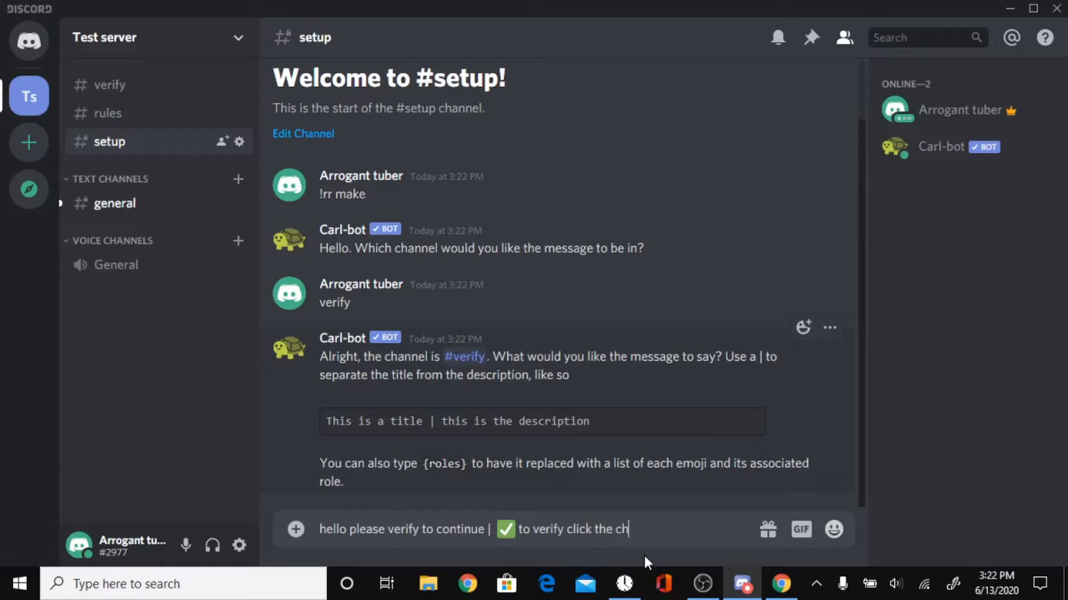
pyautogui.write('eck mark')
pyautogui.press('Return')
pyautogui.write('none')
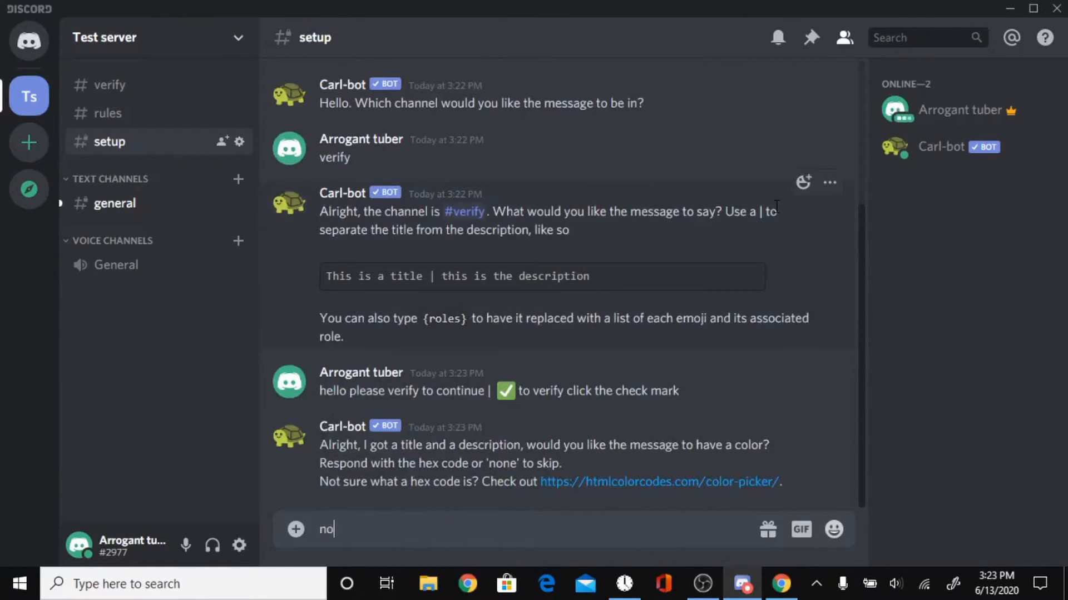
pyautogui.press('Return')
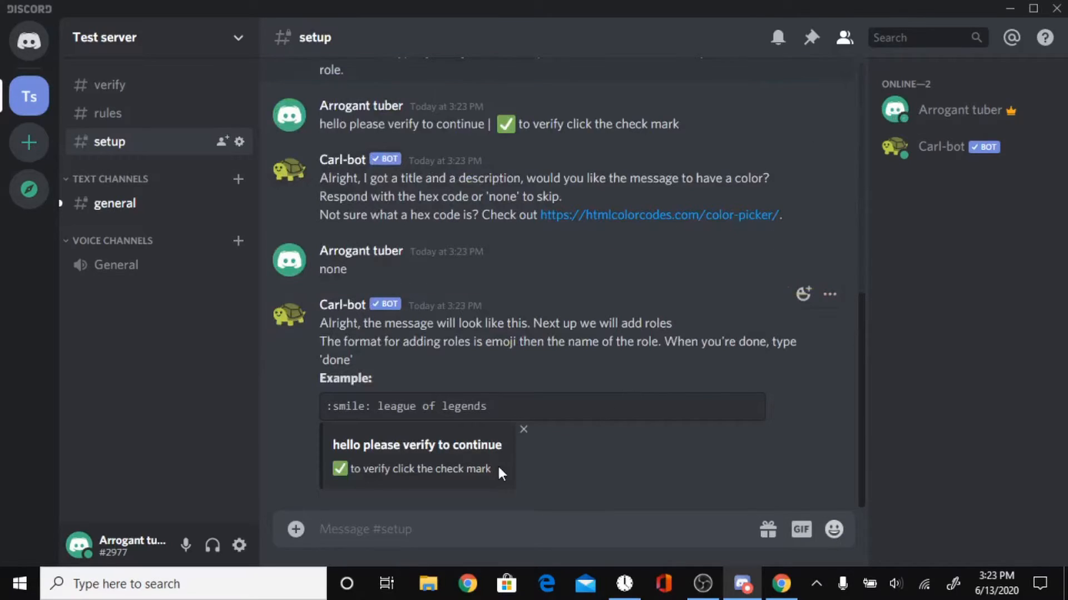
pyautogui.write(':chec')
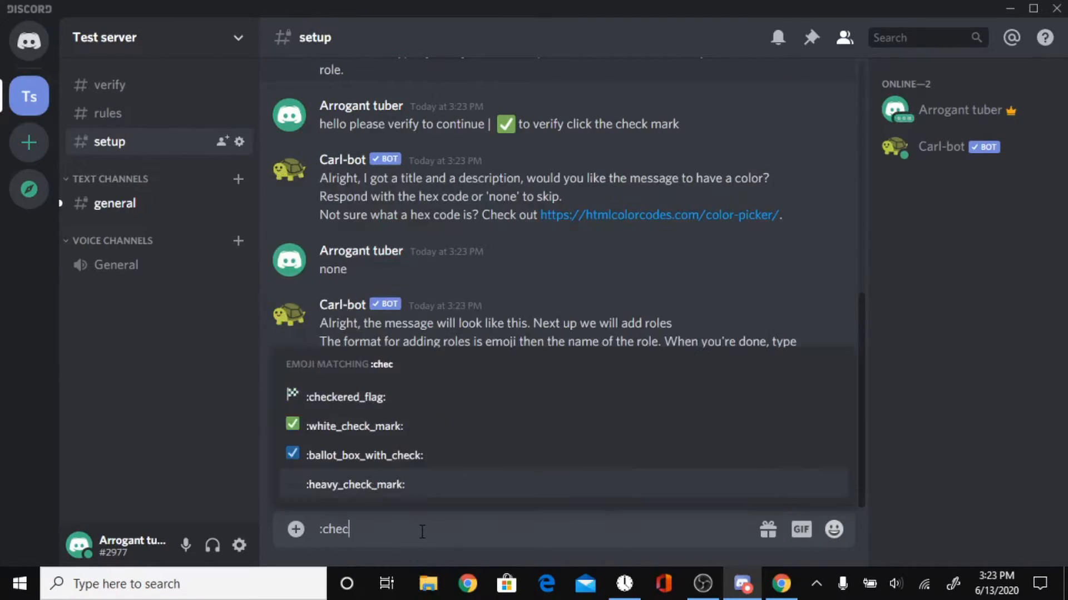
pyautogui.click(342, 424)
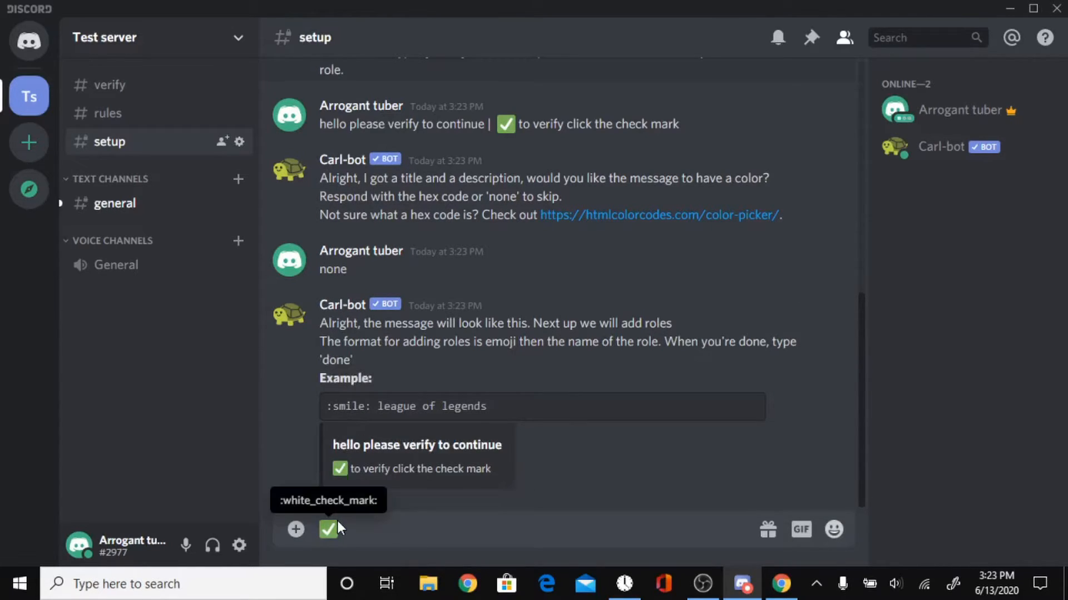
pyautogui.write('@')
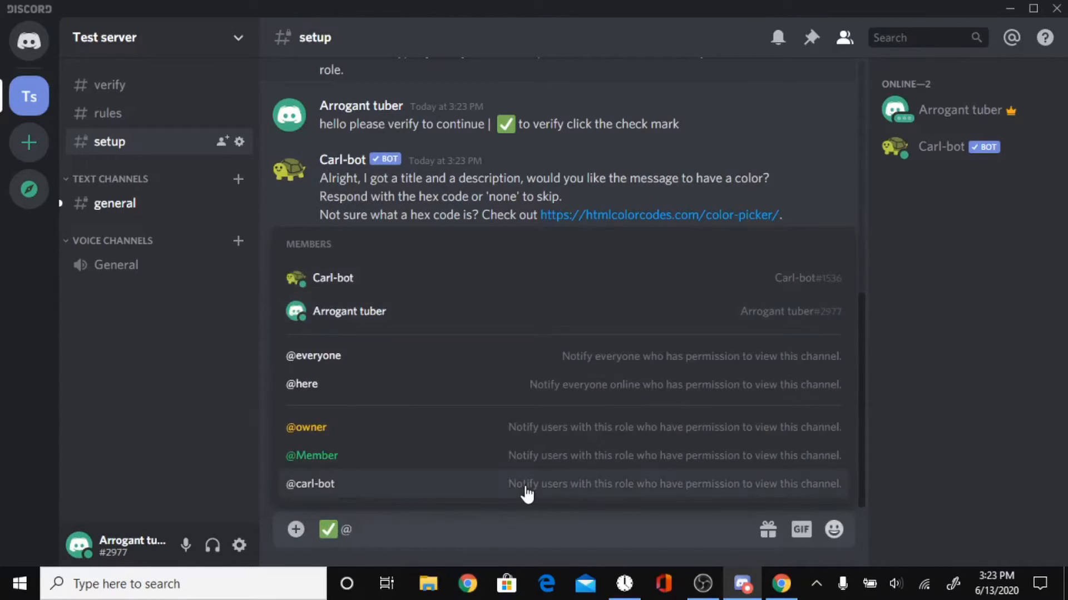
pyautogui.click(353, 457)
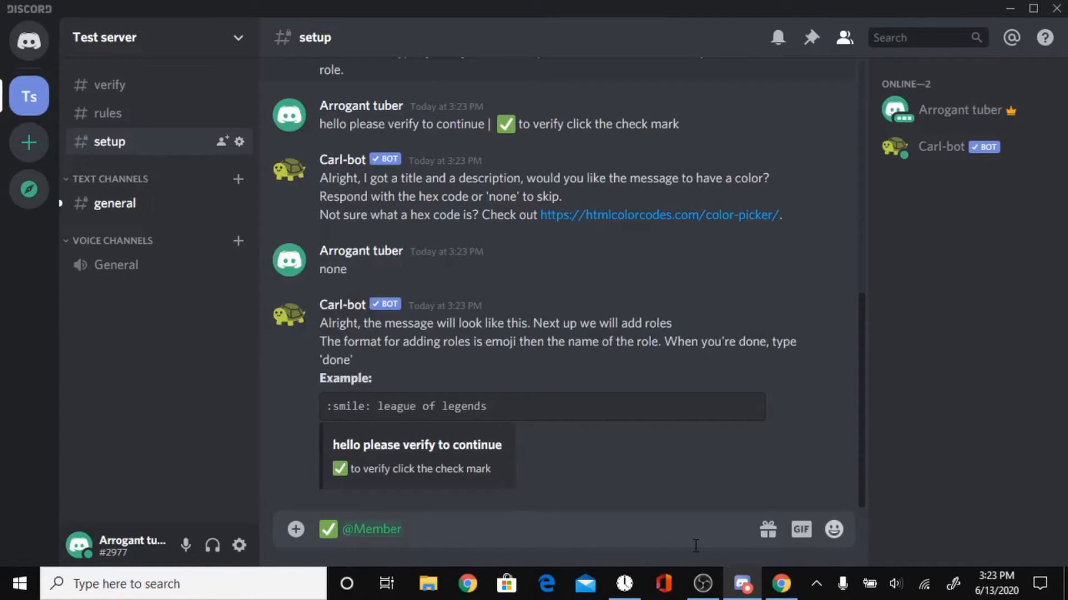
pyautogui.press('Return')
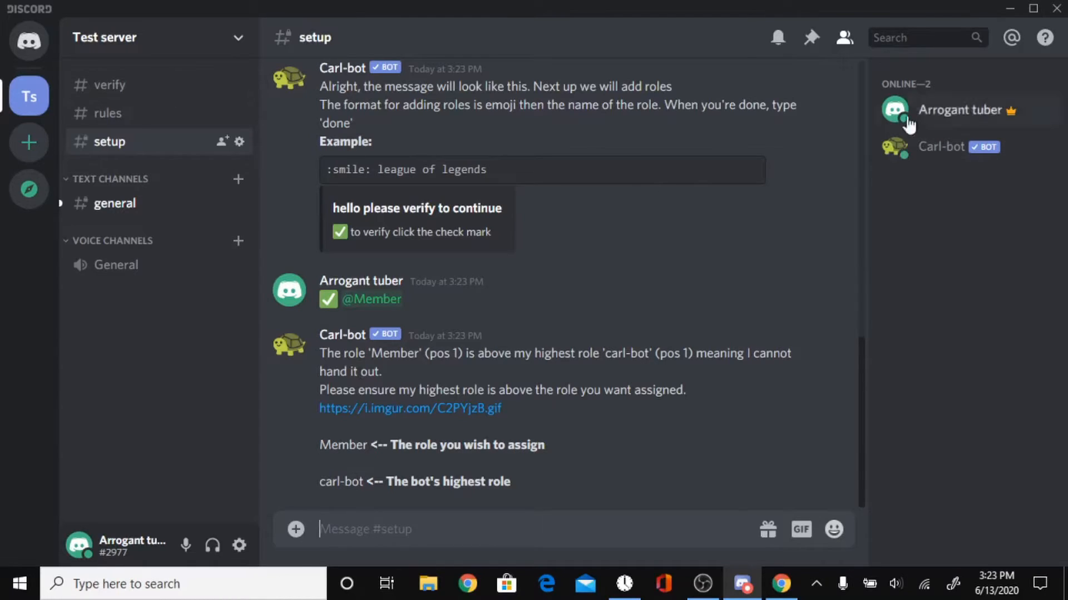
# In the server's role settings, move the carl-bot role above Member and save the changes
pyautogui.click(187, 51)
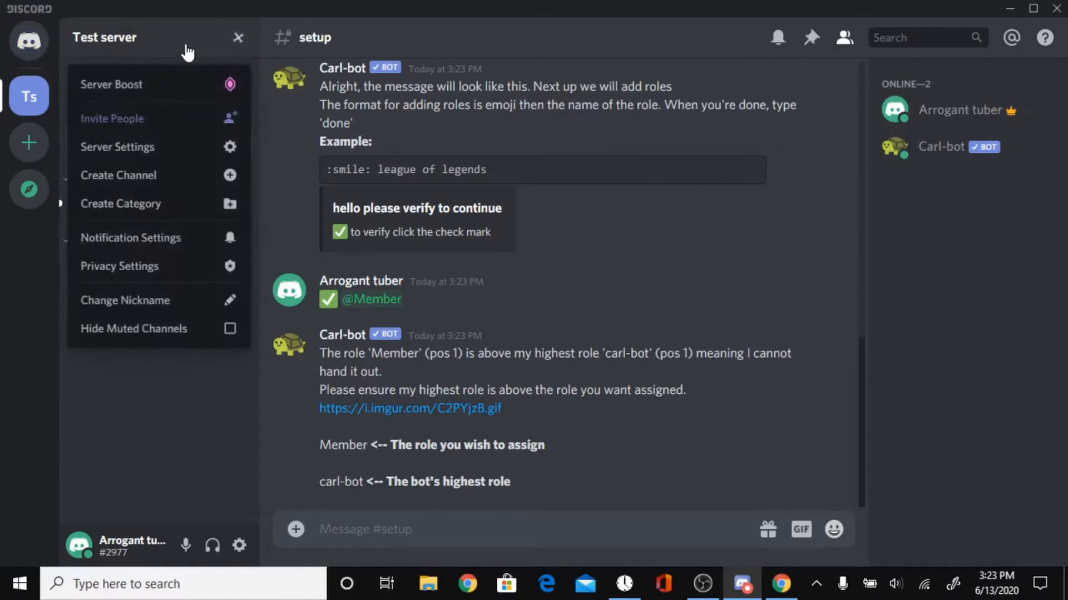
pyautogui.click(136, 154)
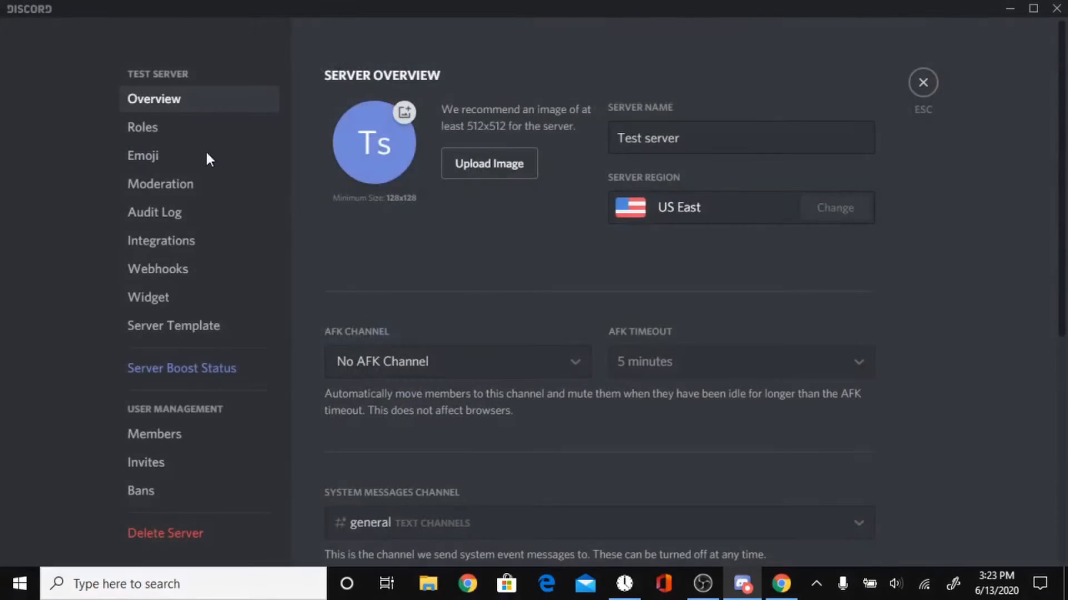
pyautogui.click(177, 131)
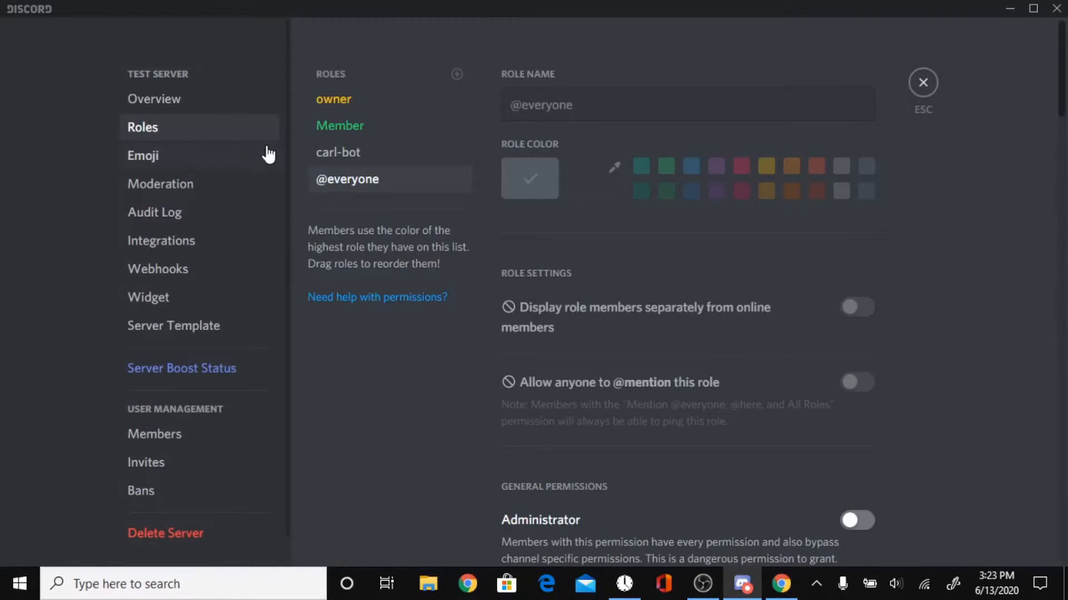
pyautogui.moveTo(322, 160); pyautogui.dragTo(333, 131)
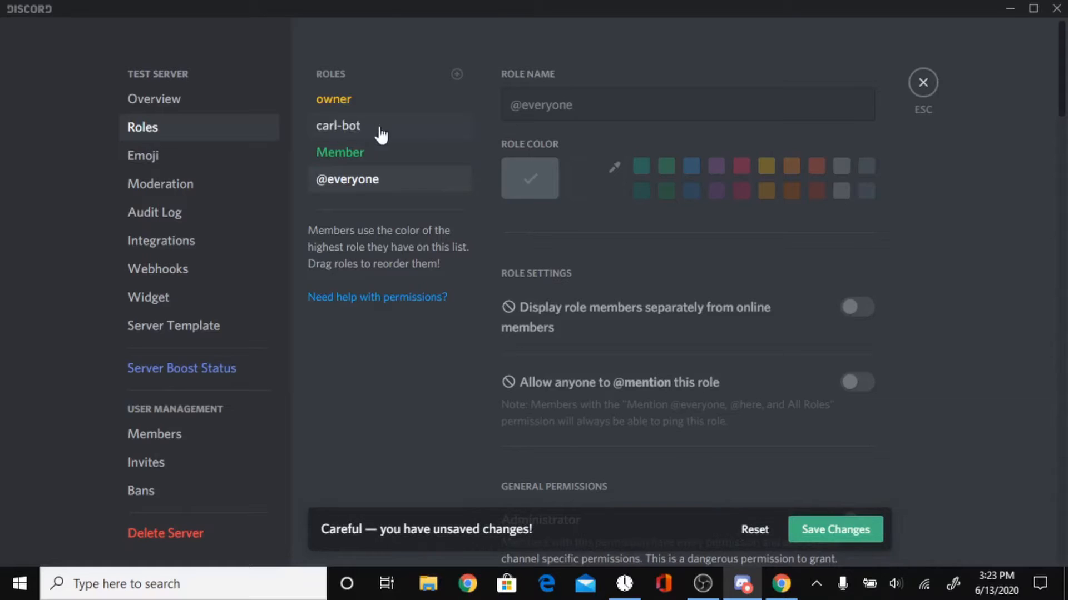
pyautogui.click(829, 527)
pyautogui.click(924, 85)
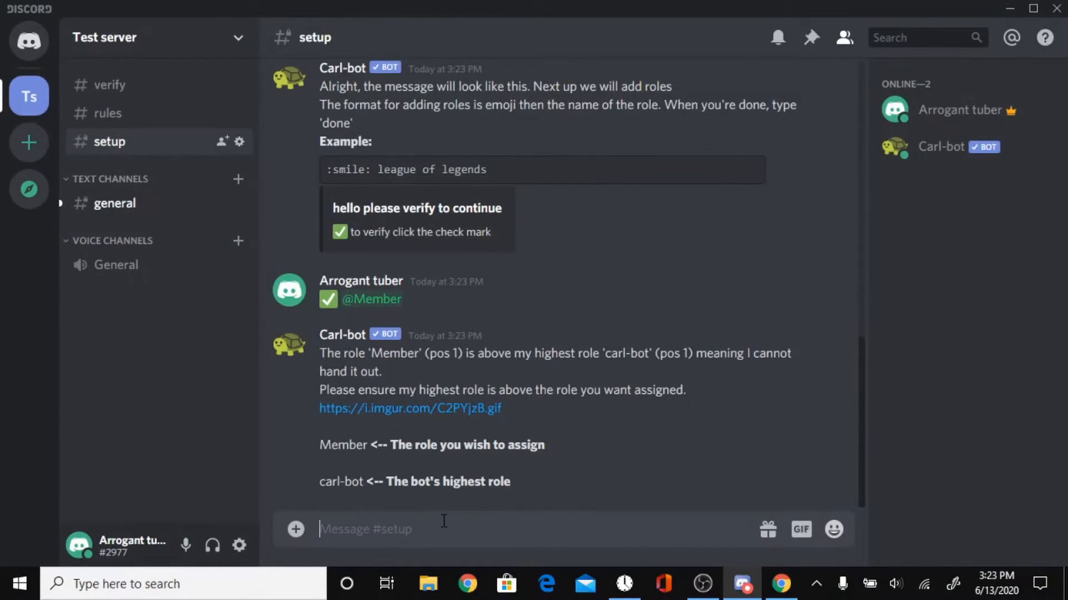
pyautogui.write(':check')
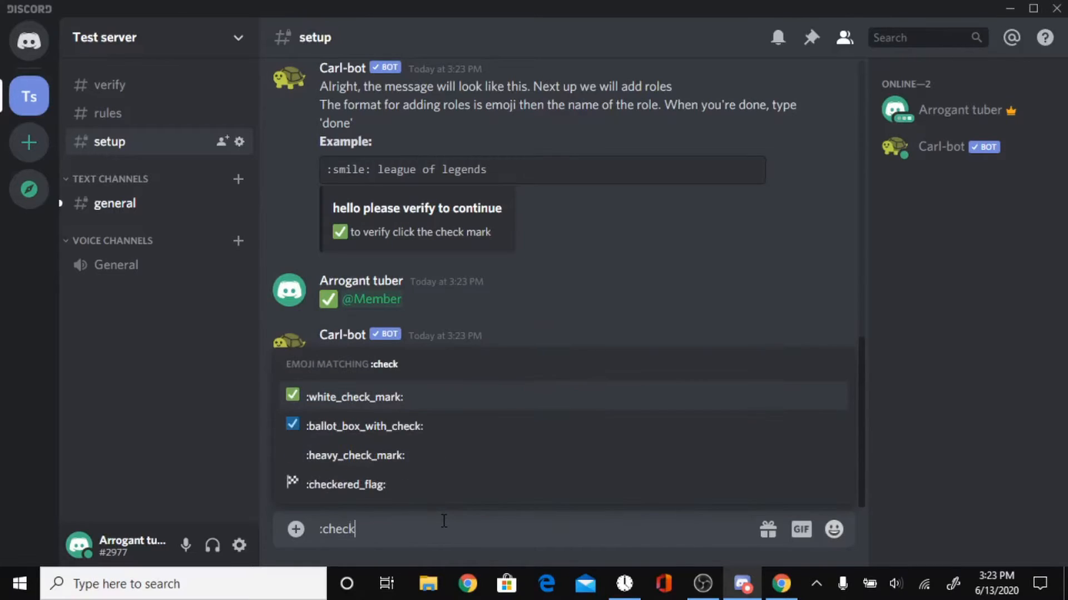
pyautogui.press('Return')
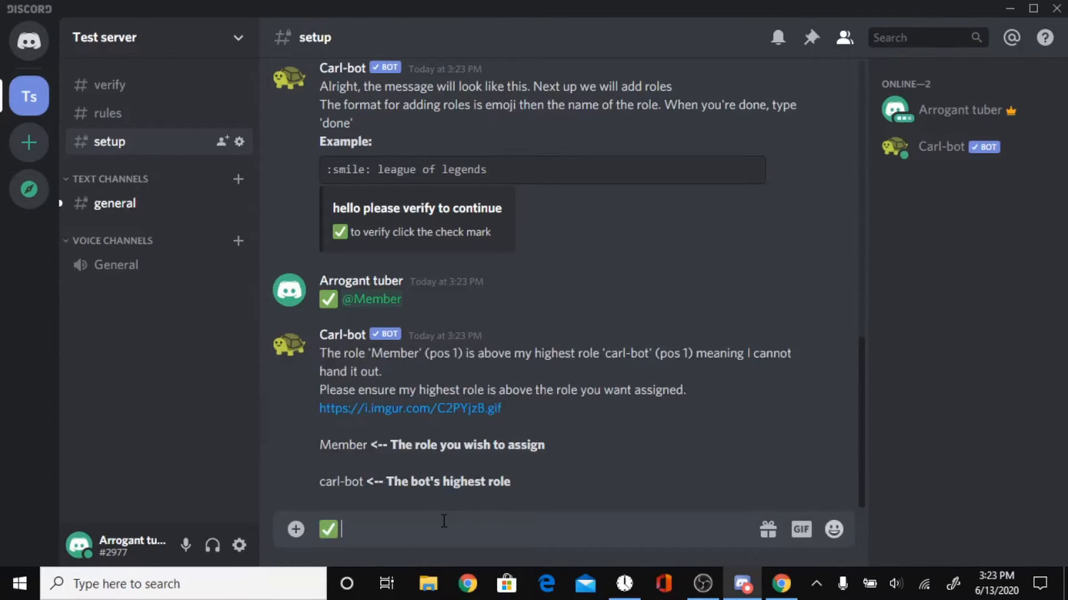
pyautogui.write('@member')
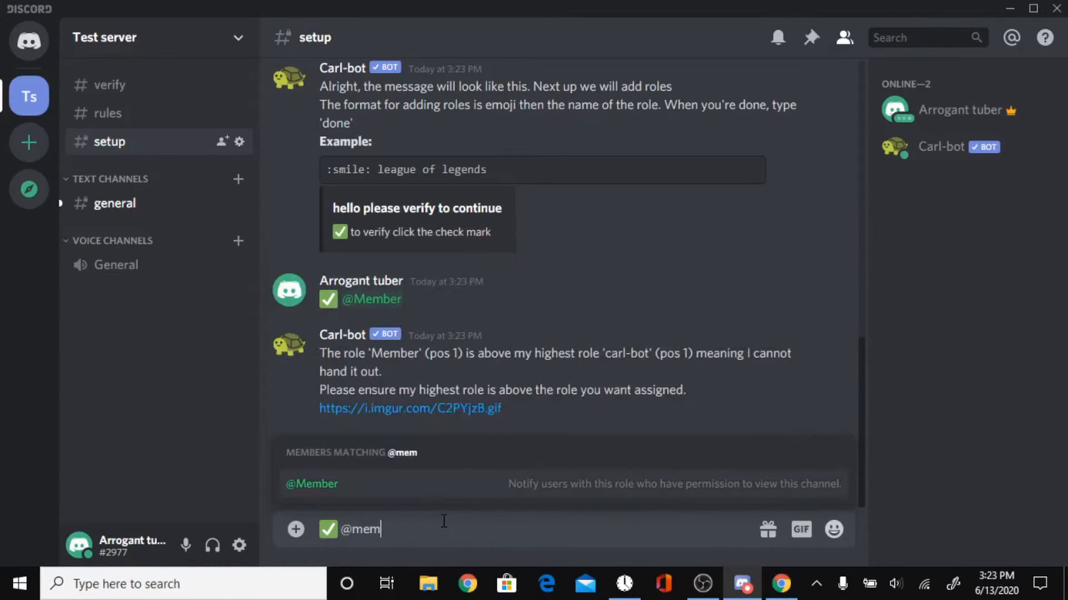
pyautogui.press('Return')
pyautogui.press('Return')
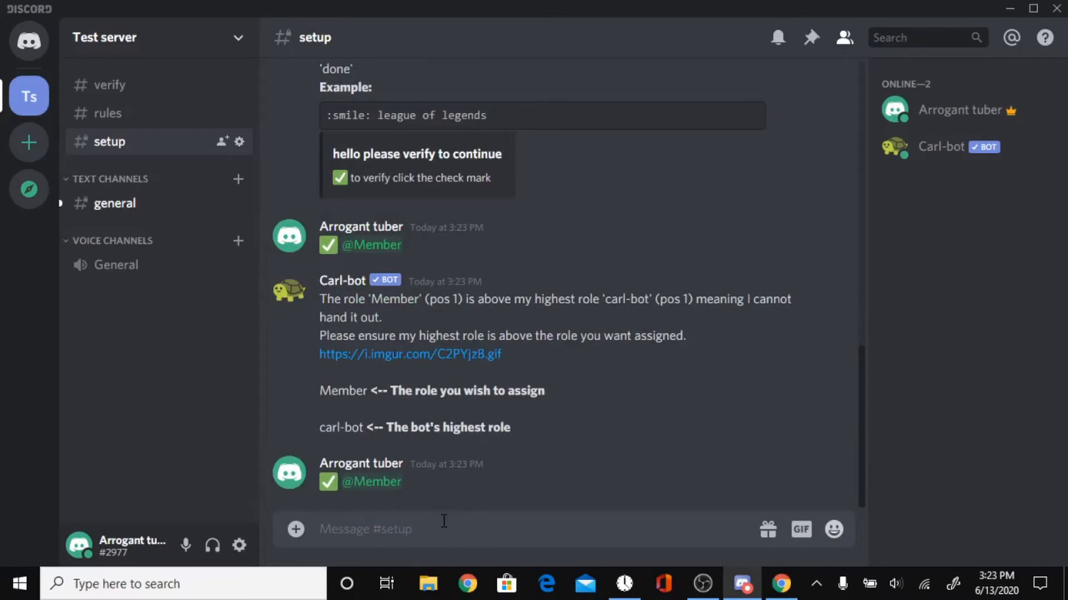
pyautogui.write('done')
pyautogui.press('Return')
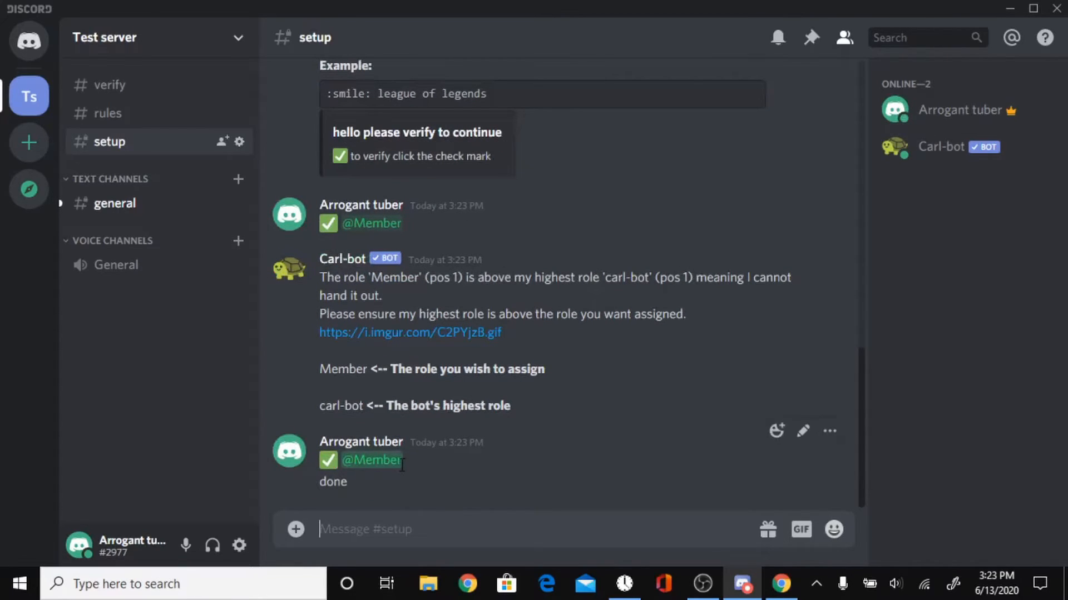
pyautogui.scroll(3, 512, 378)
pyautogui.scroll(-3, 511, 378)
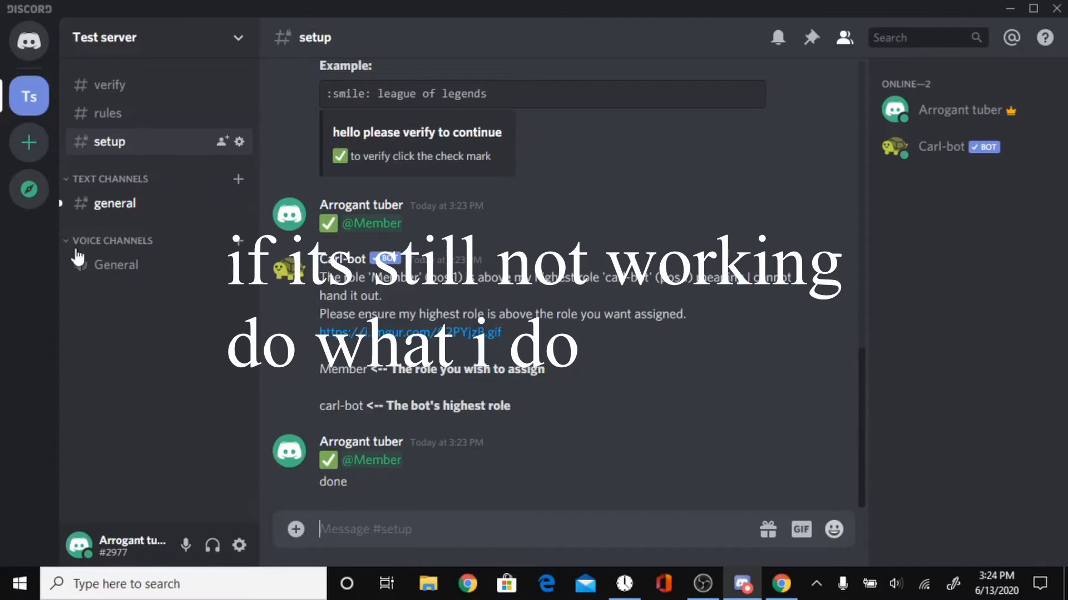
# Delete the setup channel
pyautogui.click(239, 142)
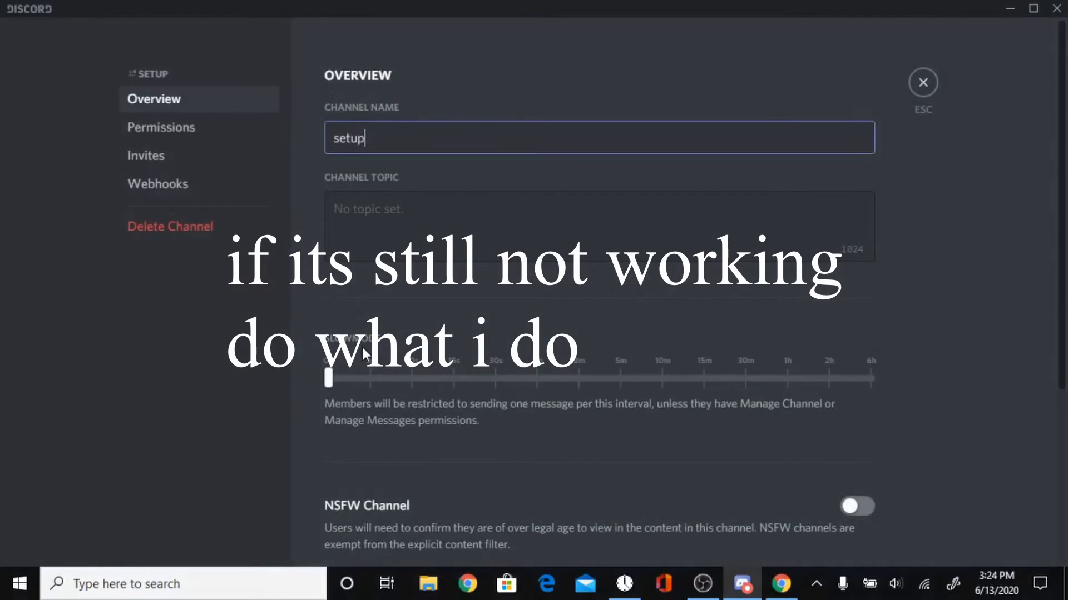
pyautogui.click(189, 230)
pyautogui.click(655, 340)
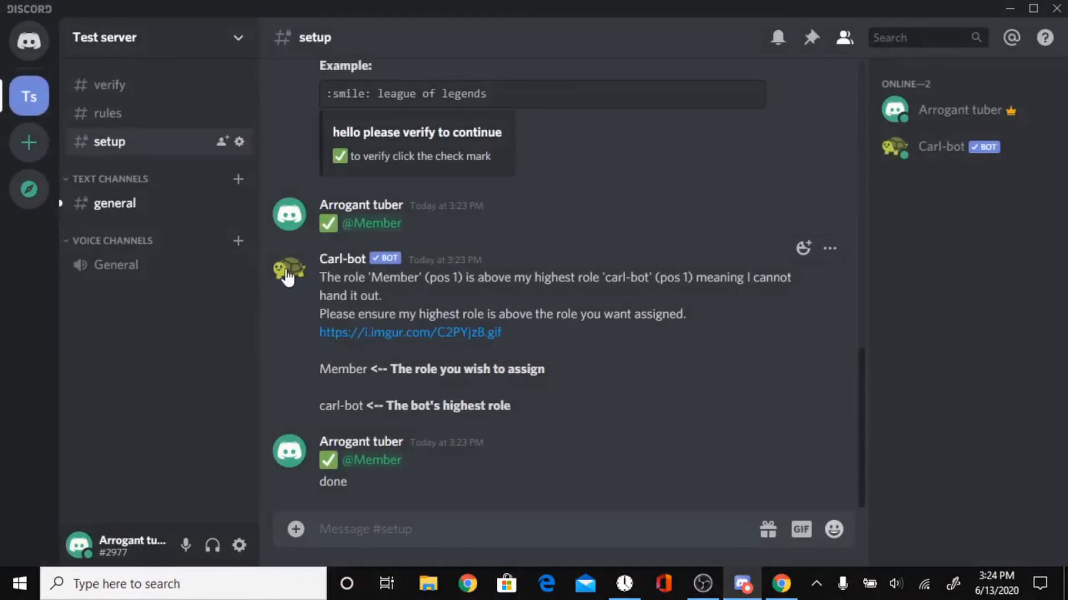
# Create a private text channel named "setup" with access for the carl-bot and owner roles
pyautogui.rightClick(121, 331)
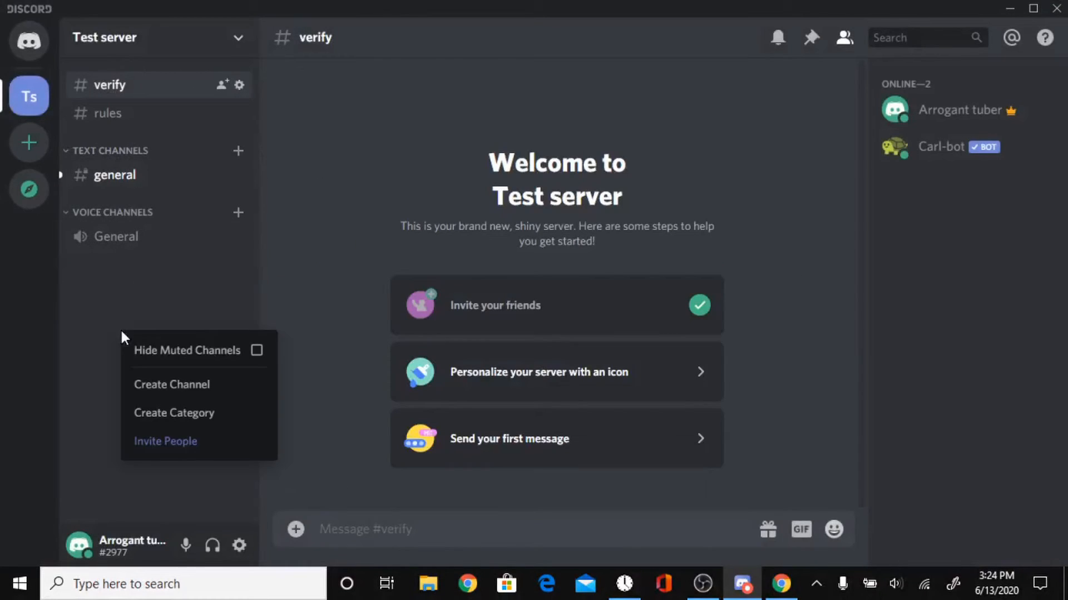
pyautogui.click(208, 396)
pyautogui.write('setup')
pyautogui.click(683, 344)
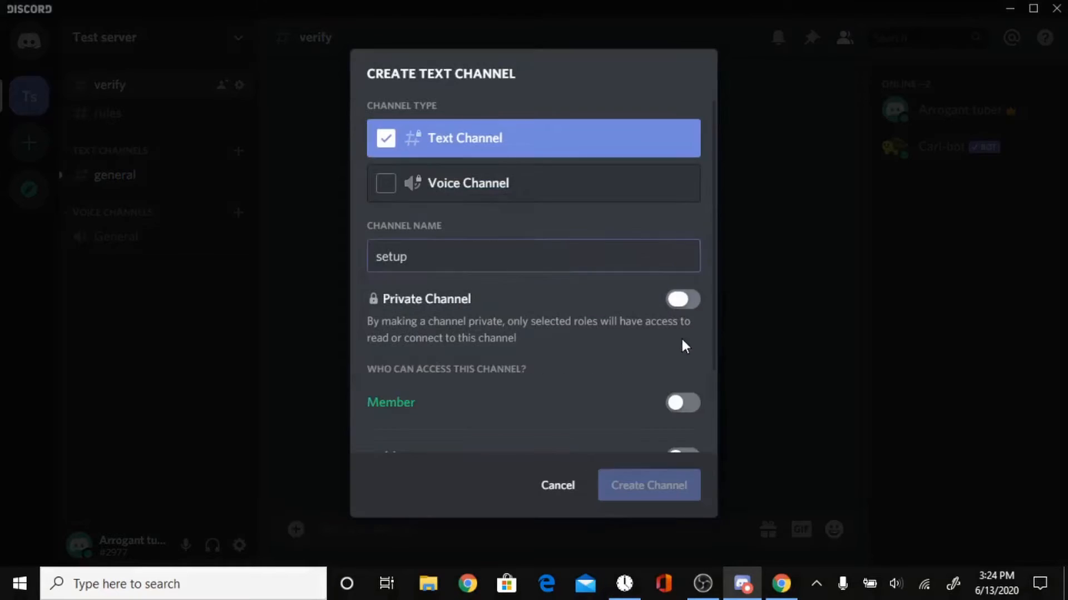
pyautogui.scroll(-2, 712, 326)
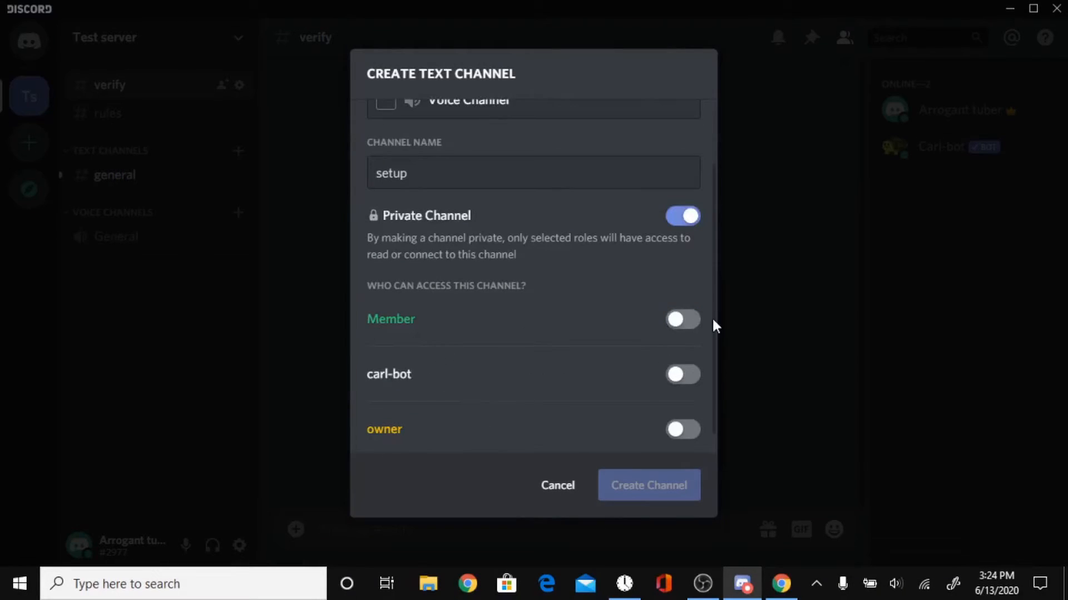
pyautogui.click(682, 377)
pyautogui.click(682, 430)
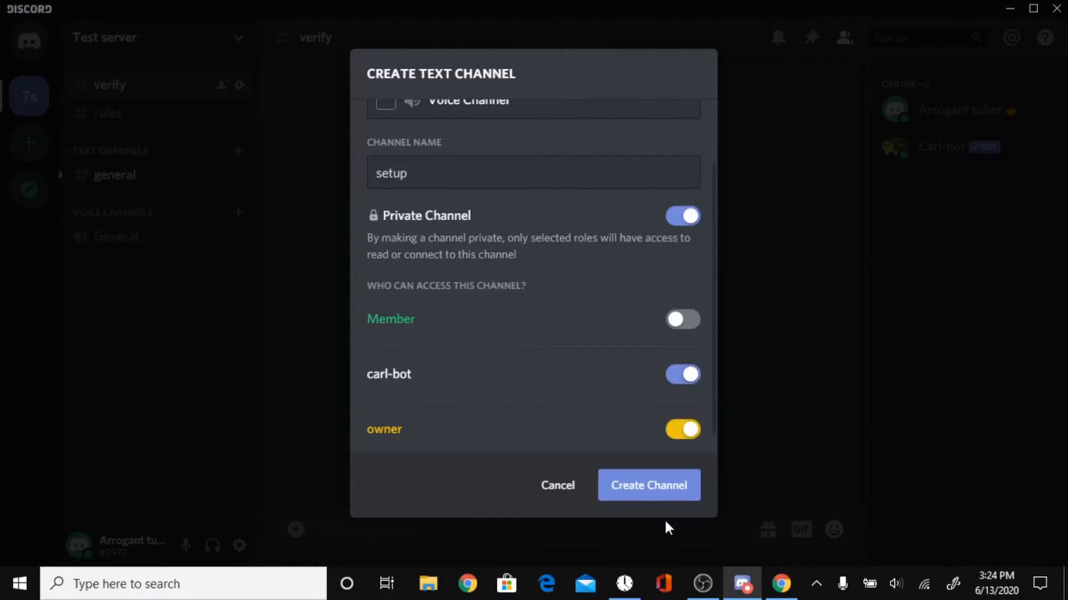
pyautogui.click(638, 487)
# In the new setup channel, send "!rr make" and answer "verify" as the channel for the reaction role message
pyautogui.click(147, 144)
pyautogui.write('!rr make')
pyautogui.press('Return')
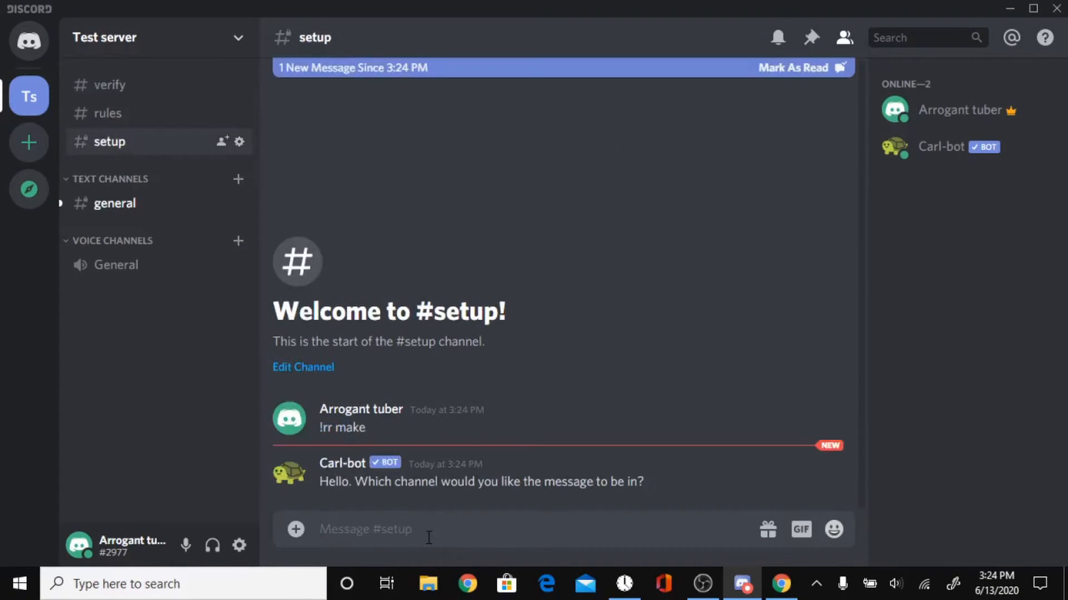
pyautogui.write('verify')
pyautogui.press('Return')
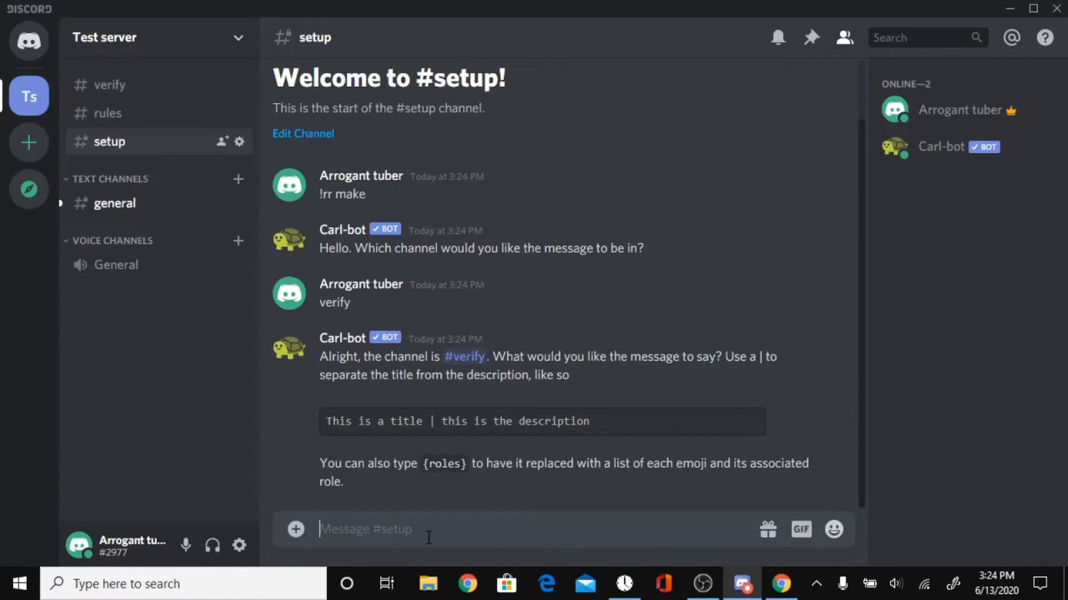
pyautogui.write('hellp pla')
pyautogui.press('BackSpace')
pyautogui.press('BackSpace')
pyautogui.press('BackSpace')
pyautogui.press('BackSpace')
pyautogui.press('BackSpace')
pyautogui.press('BackSpace')
pyautogui.press('BackSpace')
pyautogui.press('BackSpace')
pyautogui.press('BackSpace')
# Send "Hello please verify to continue | react with ✅ to verify click the check mark" as the title and description
pyautogui.write('He')
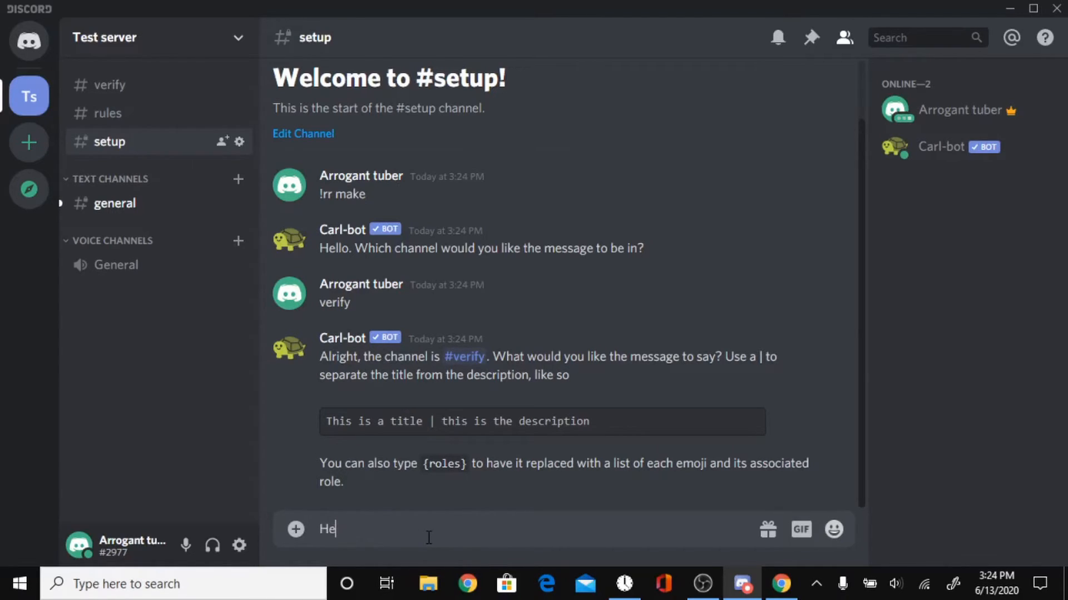
pyautogui.write('llo please verify to continue ')
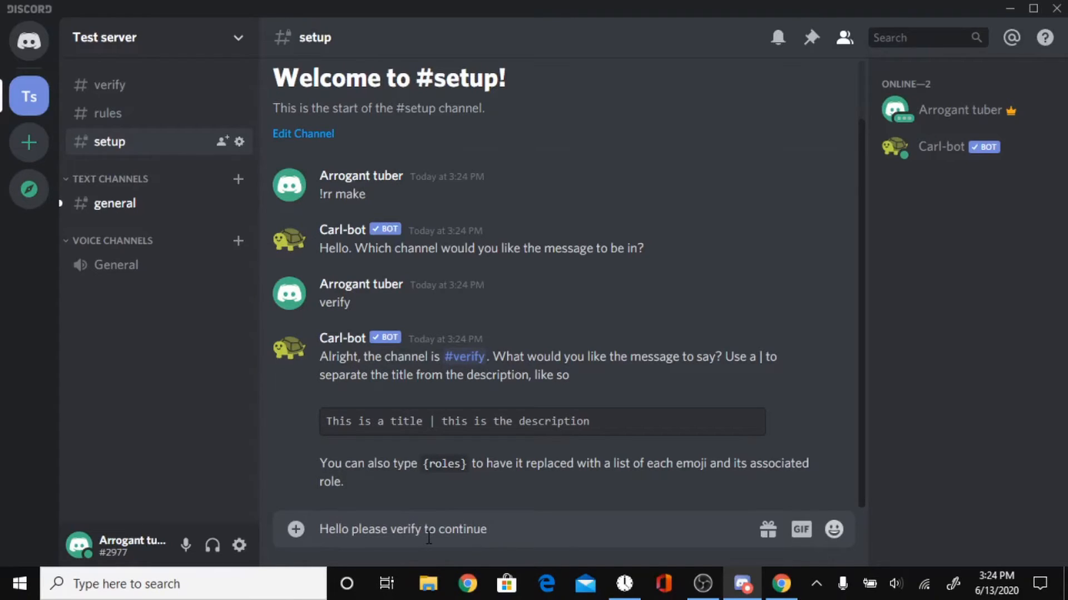
pyautogui.write('| react with :check')
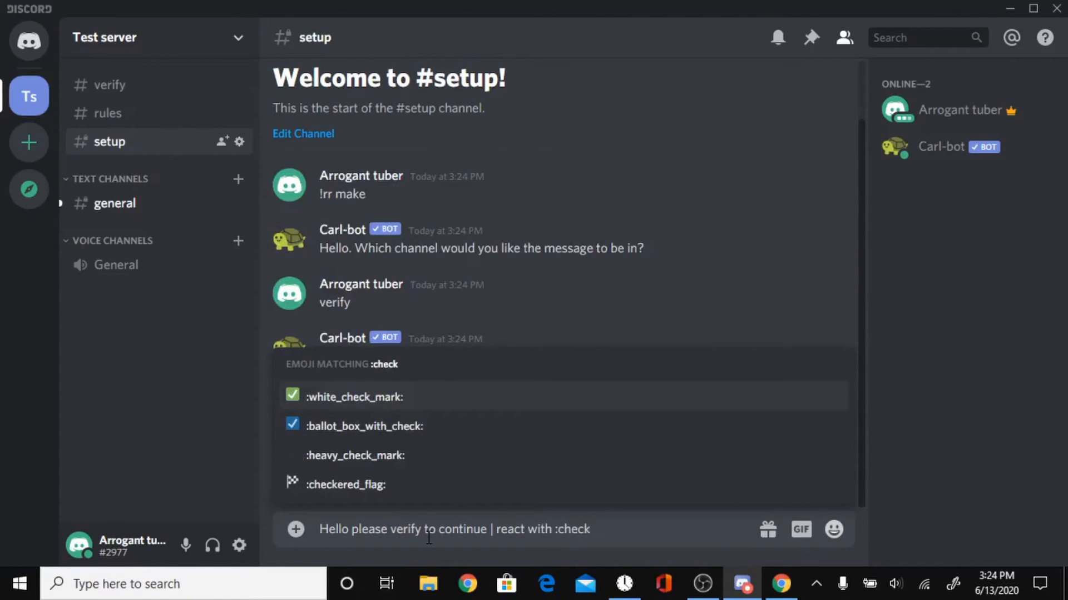
pyautogui.press('Return')
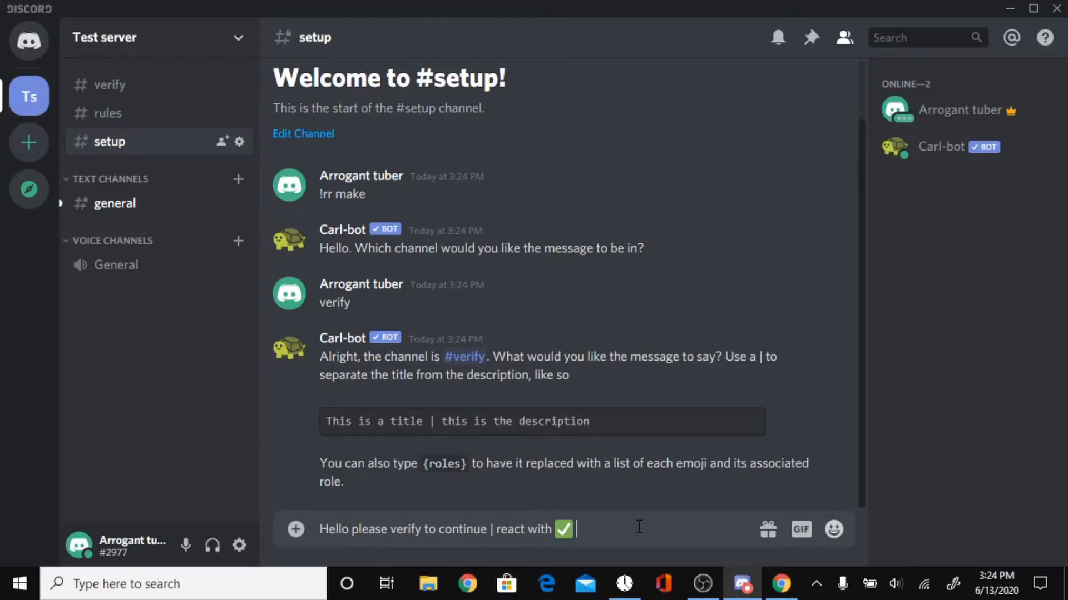
pyautogui.write('to verify click the check mark')
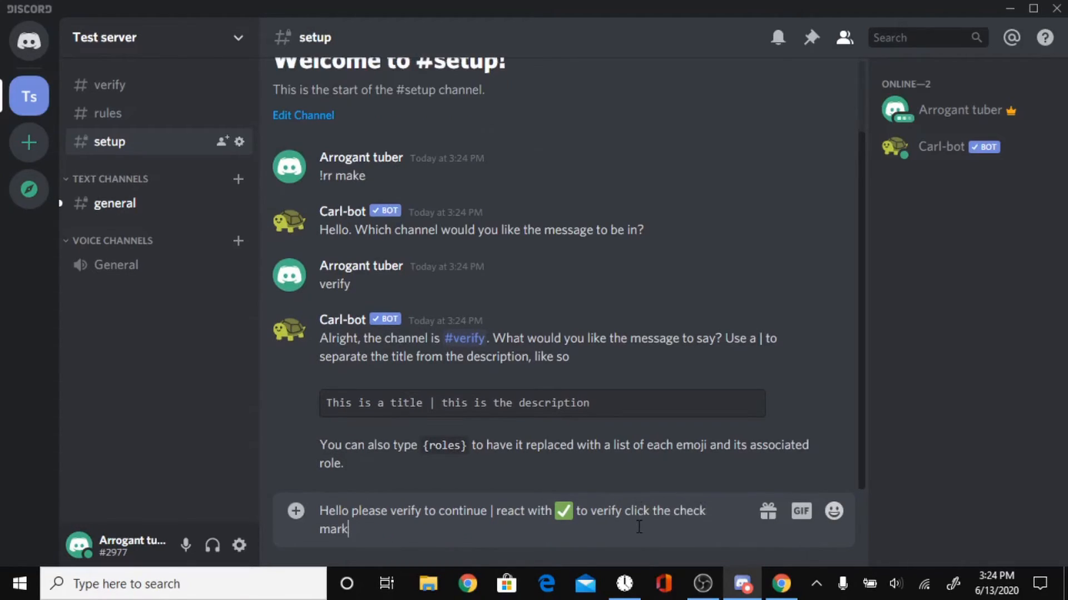
pyautogui.press('Return')
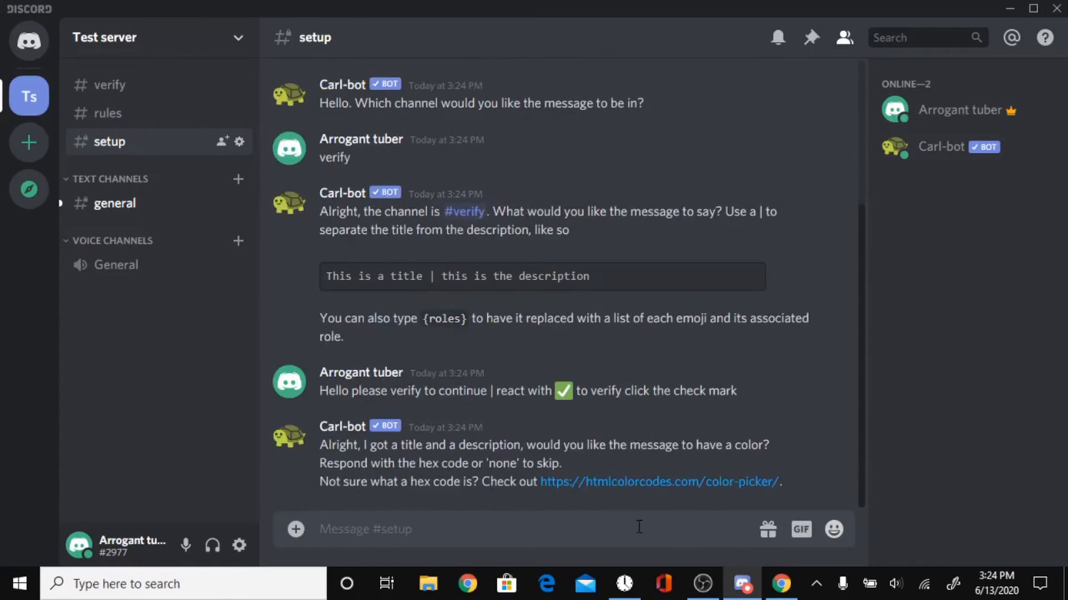
pyautogui.write('none')
pyautogui.press('Return')
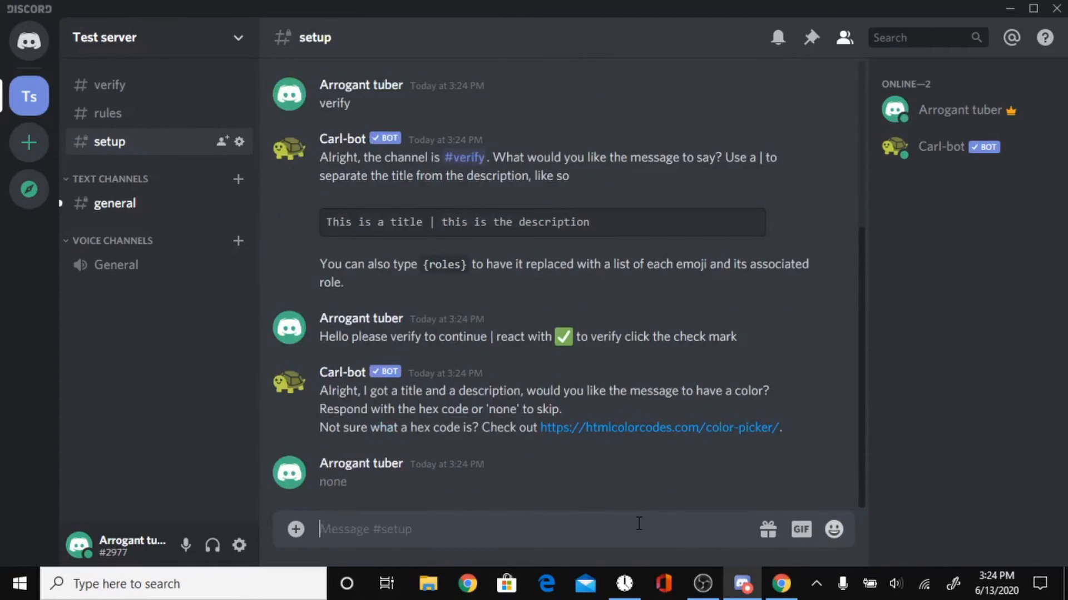
pyautogui.write(':')
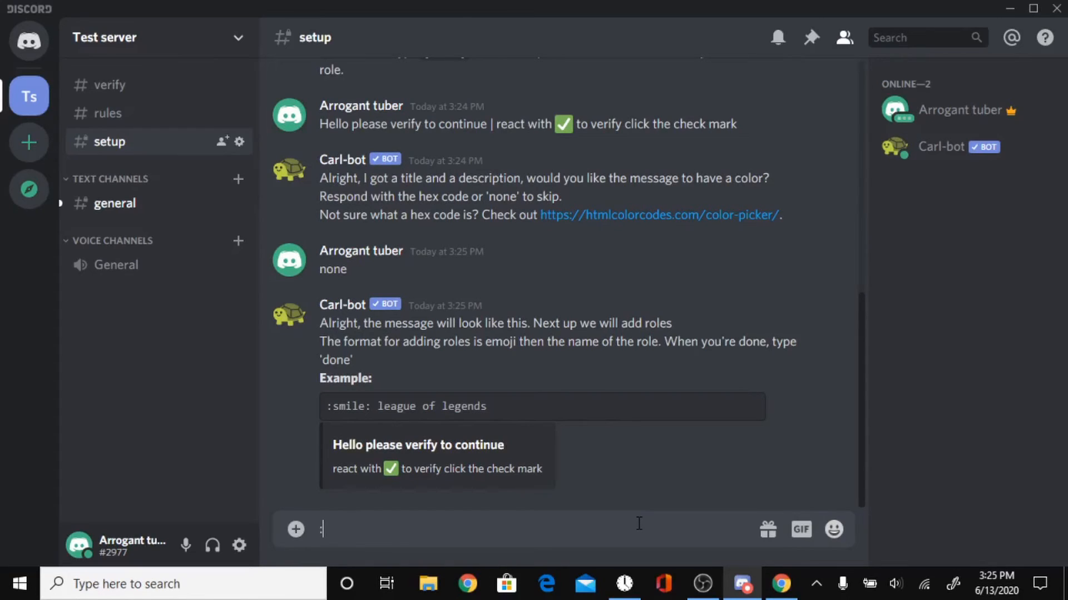
pyautogui.write('chec')
pyautogui.press('Return')
pyautogui.write('@member')
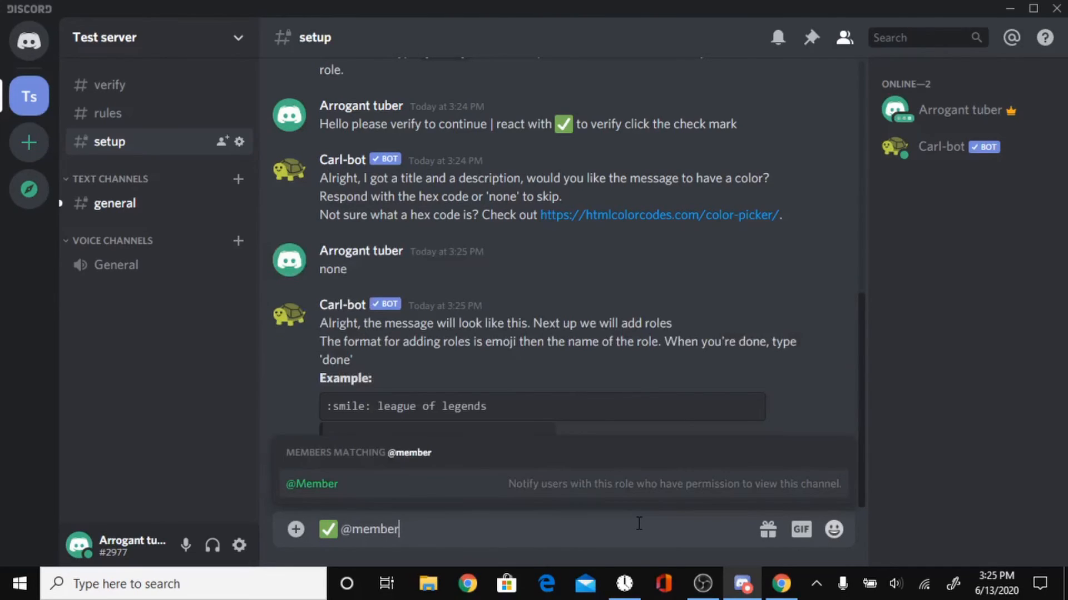
pyautogui.press('Return')
pyautogui.press('Return')
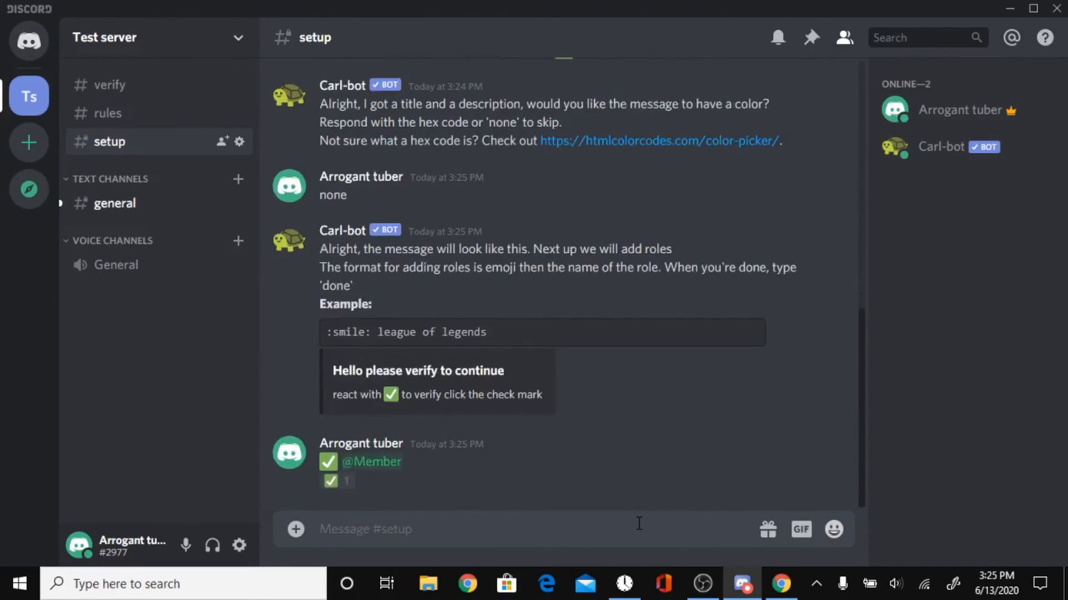
# React to the sent emoji-role pair with ✅ and send "done" to finish creating the reaction role
pyautogui.click(331, 481)
pyautogui.write('done')
pyautogui.press('Return')
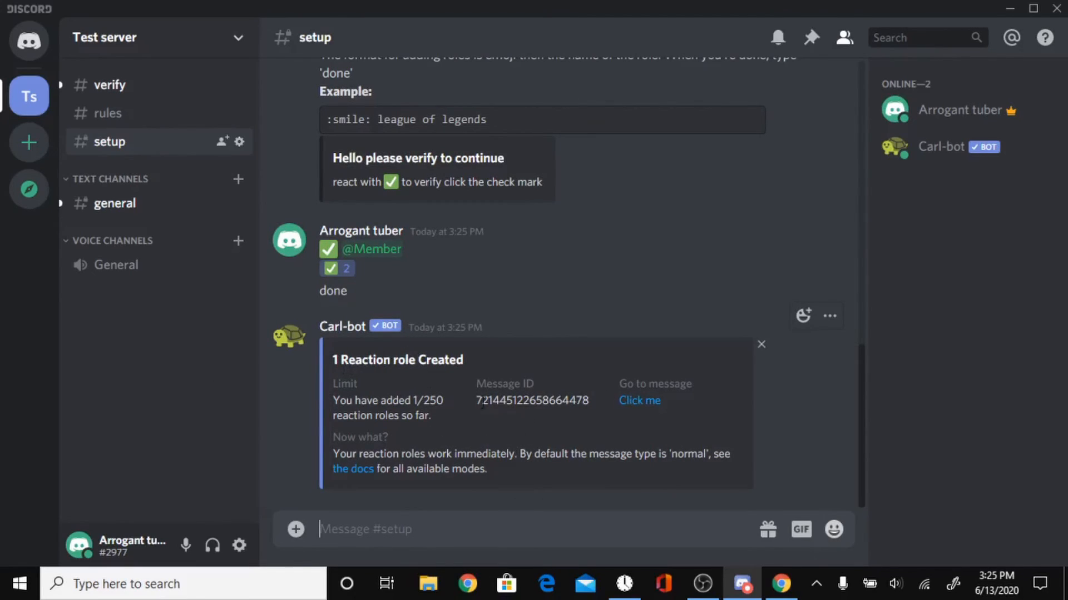
# Go to the newly created reaction role message in the verify channel and check how it looks
pyautogui.click(639, 400)
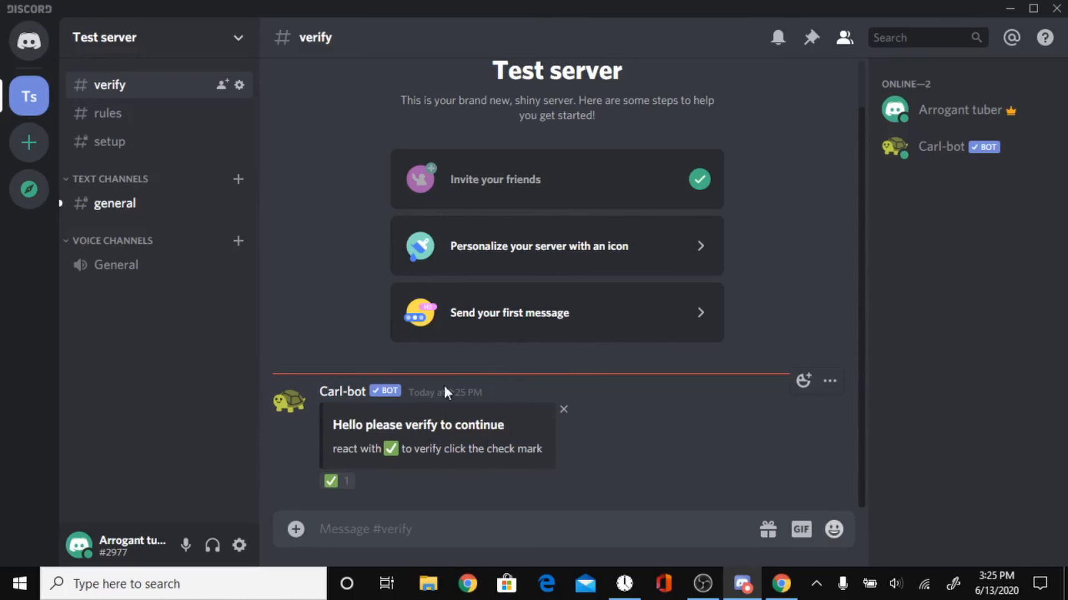
pyautogui.click(147, 150)
pyautogui.click(144, 86)
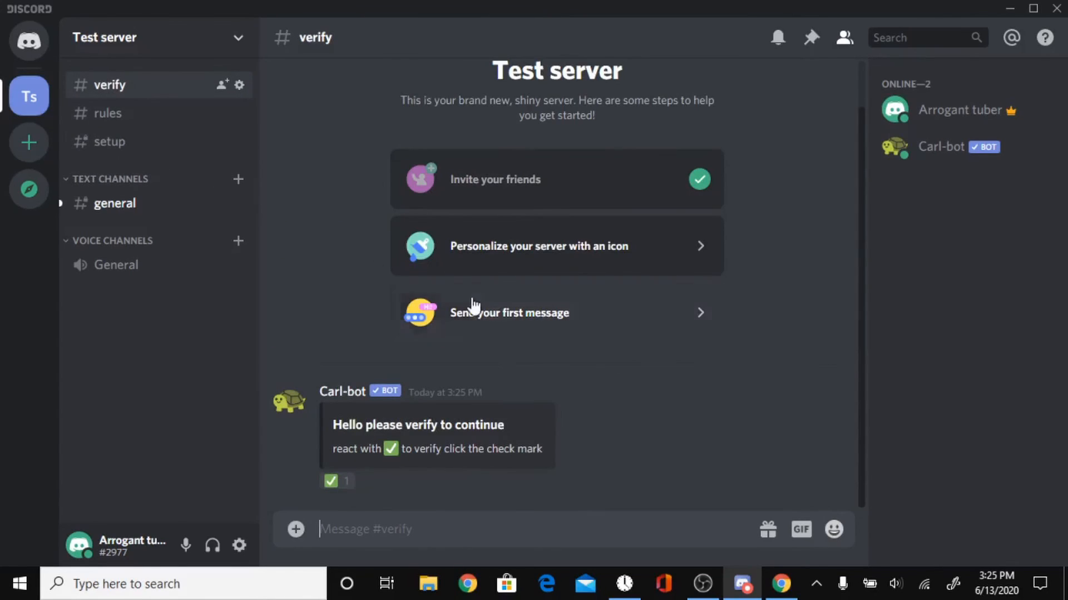
pyautogui.rightClick(955, 148)
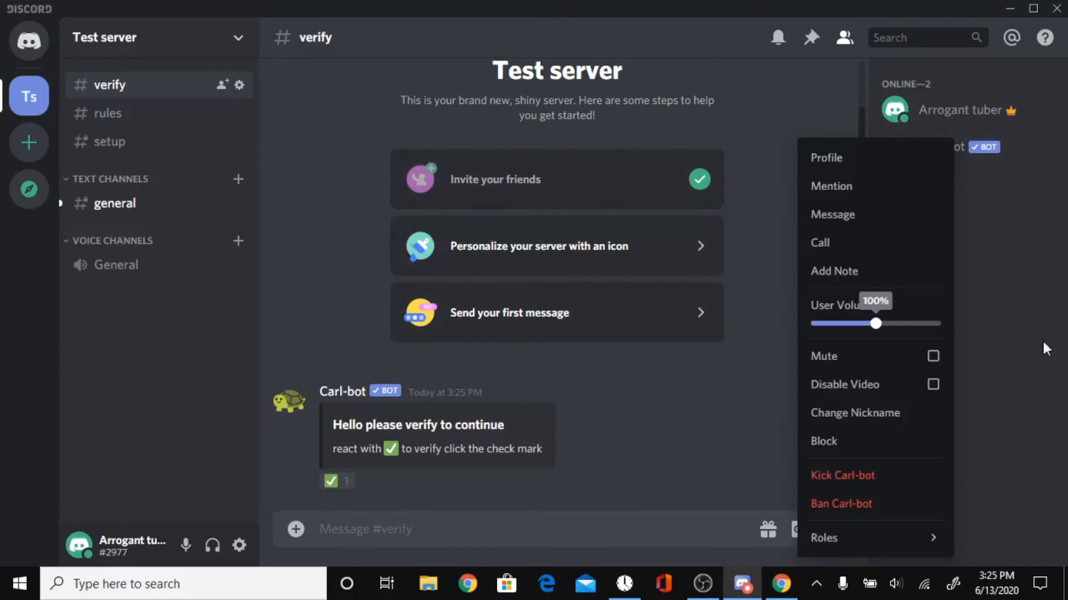
pyautogui.click(750, 393)
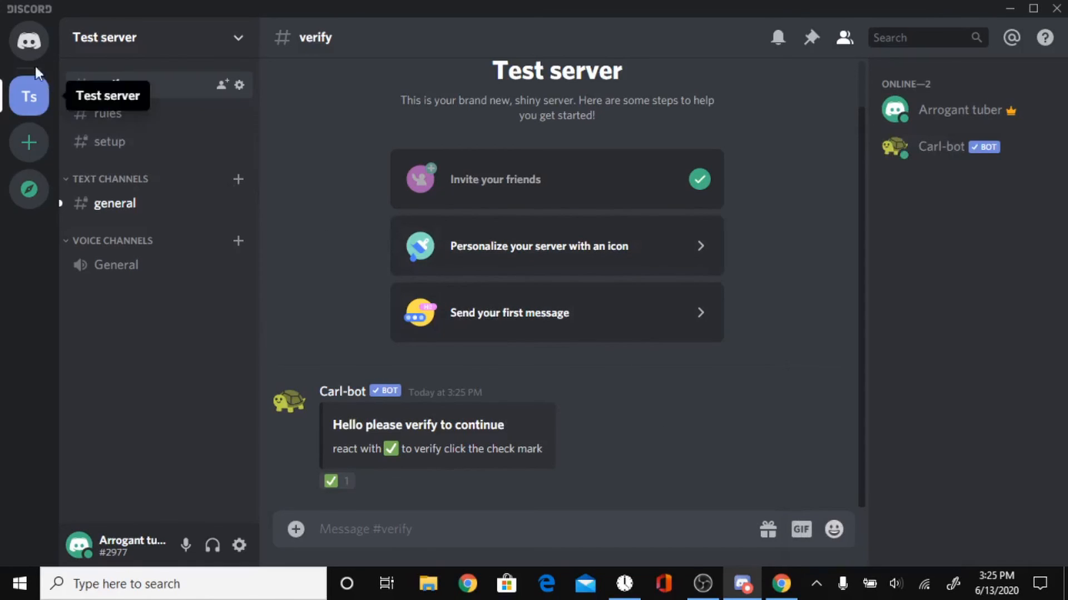
pyautogui.click(29, 38)
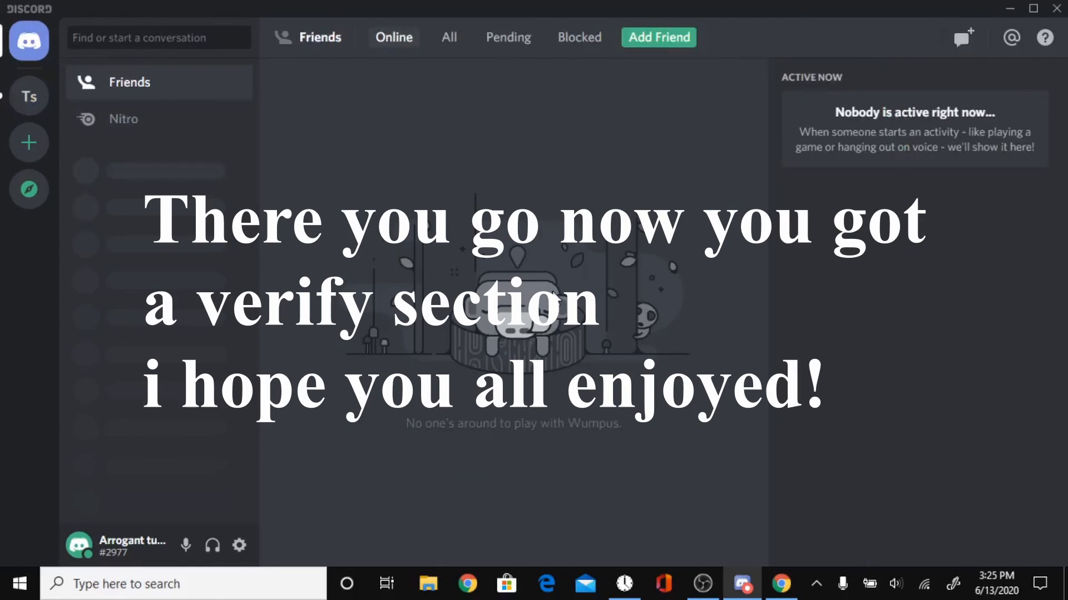